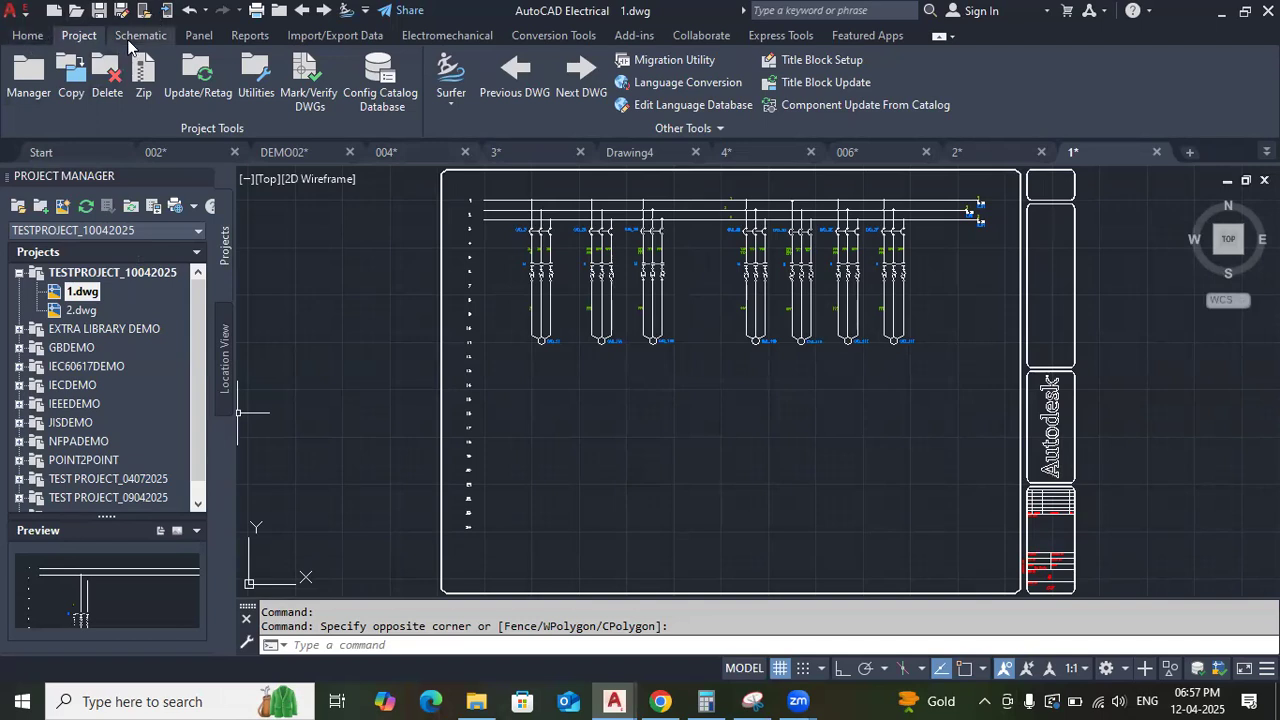
pyautogui.click(130, 38)
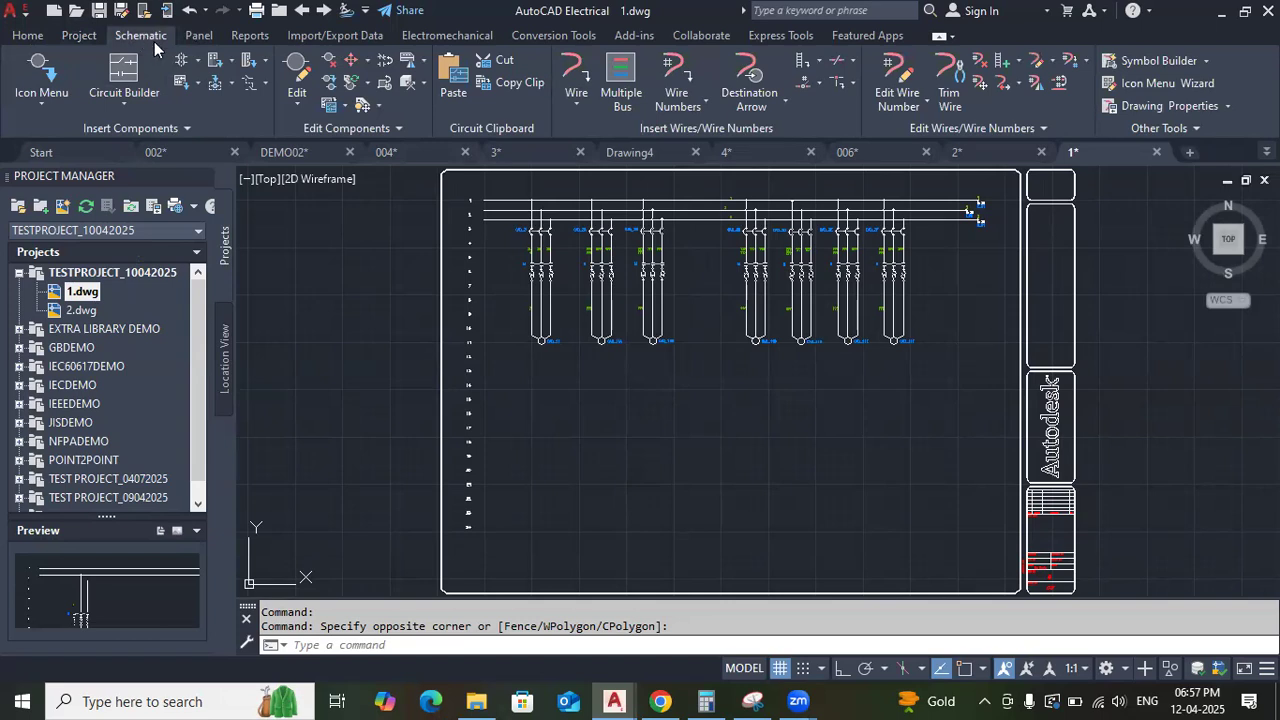
pyautogui.click(197, 38)
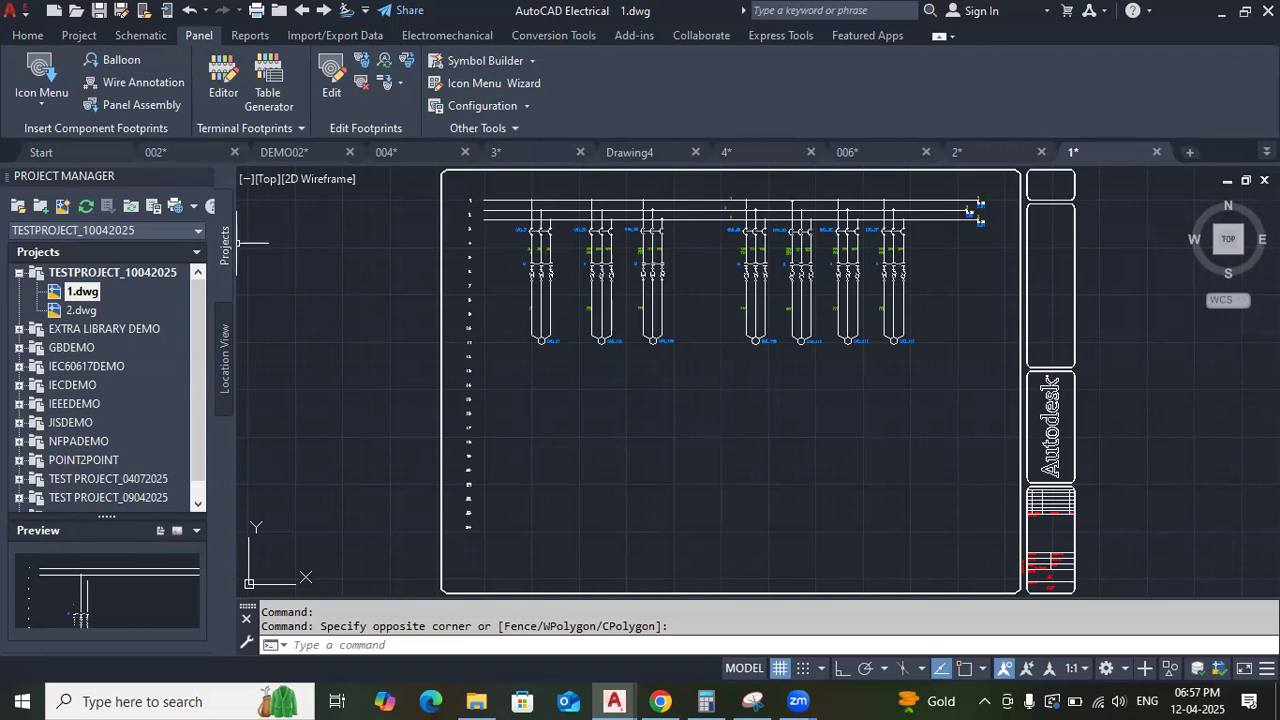
pyautogui.scroll(-3, 930, 405)
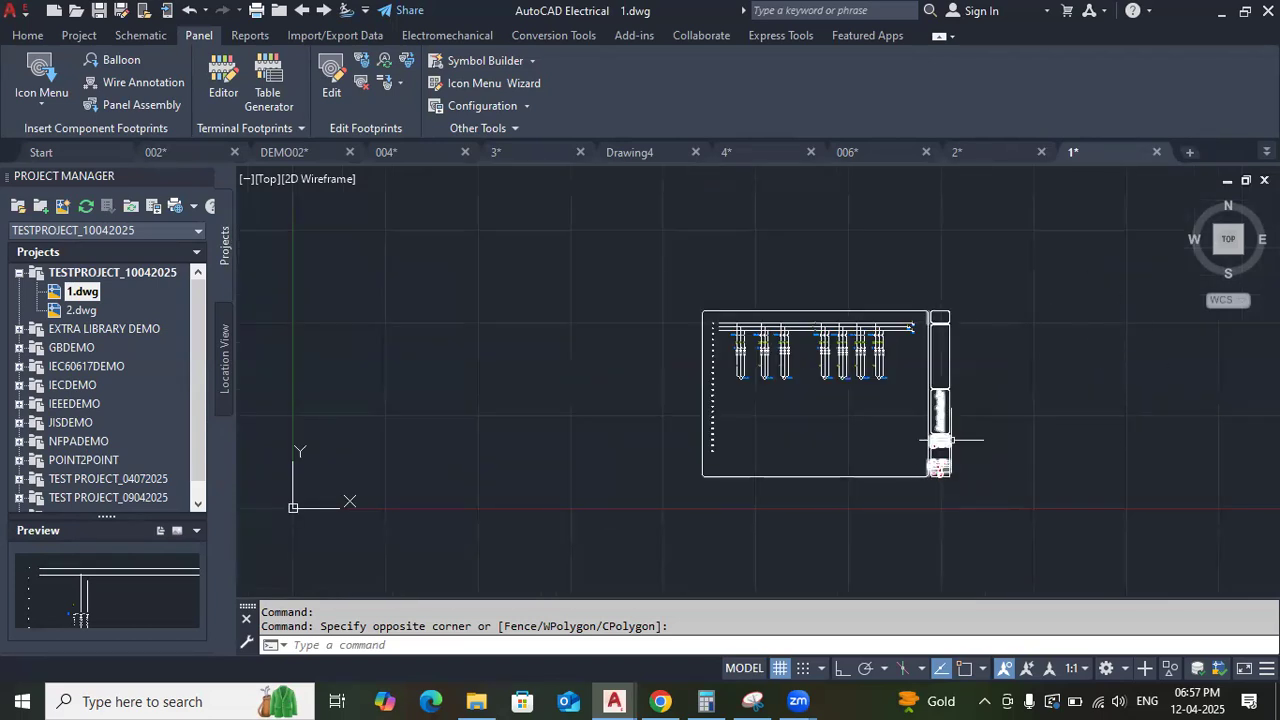
pyautogui.scroll(4, 911, 368)
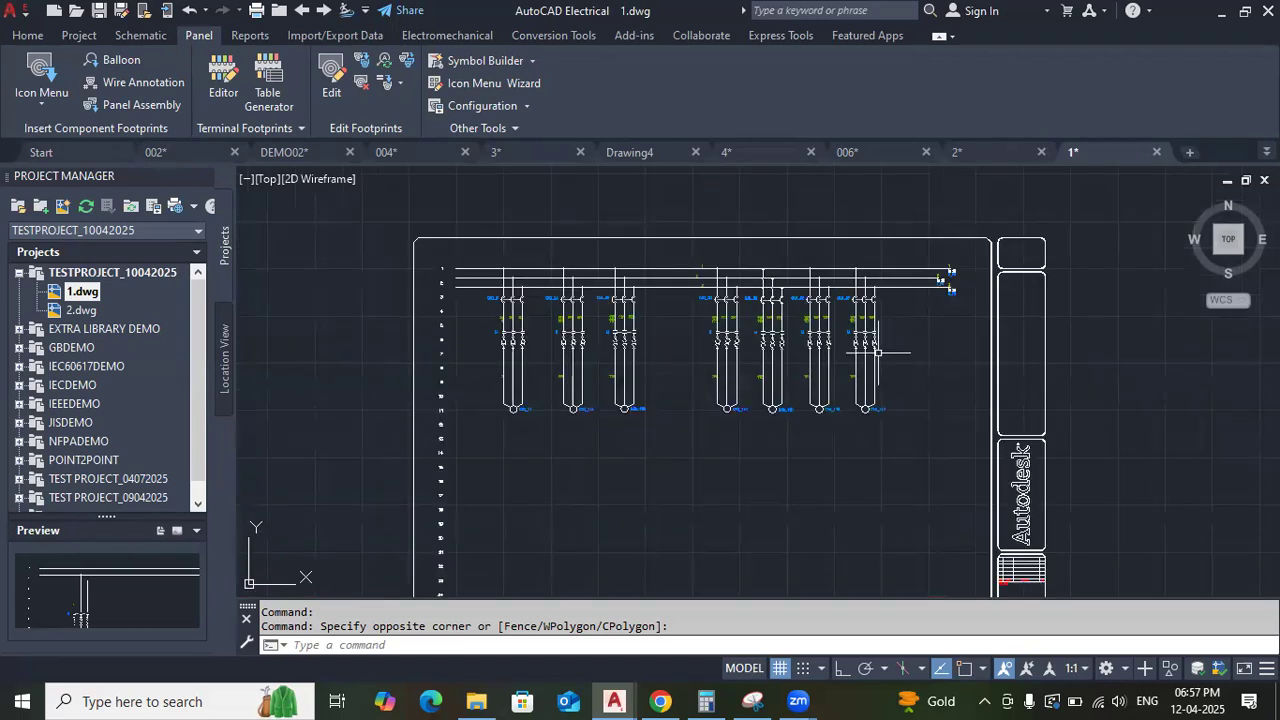
# Collapse the TESTPROJECT_10042025 drawing list and look through the demo projects from EXTRA LIBRARY DEMO to IEEEDEMO.
pyautogui.click(18, 273)
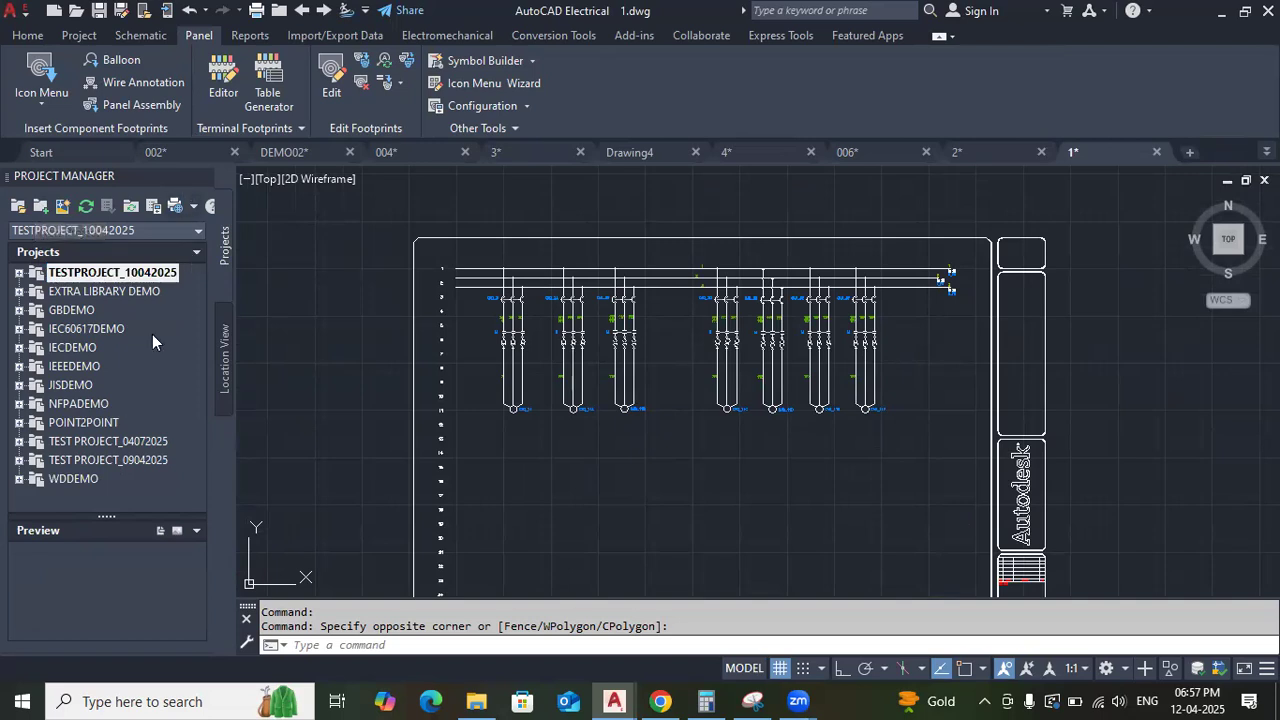
pyautogui.click(100, 292)
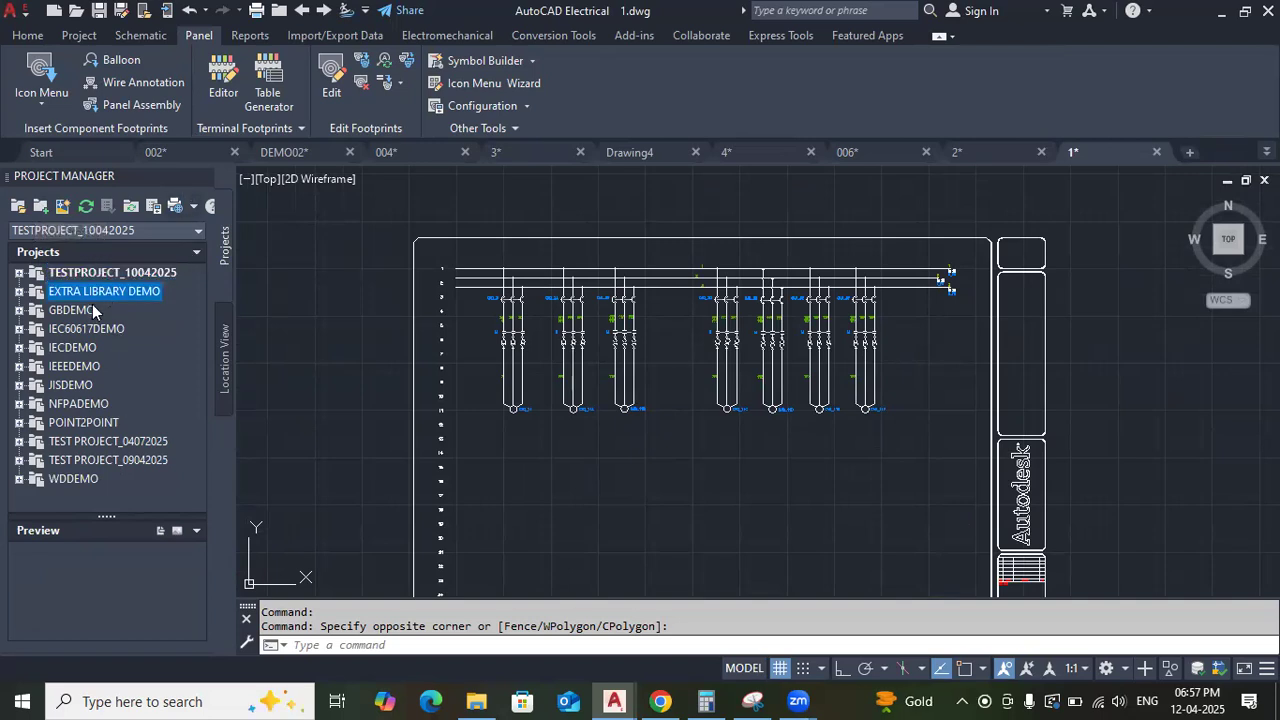
pyautogui.click(84, 311)
pyautogui.click(80, 330)
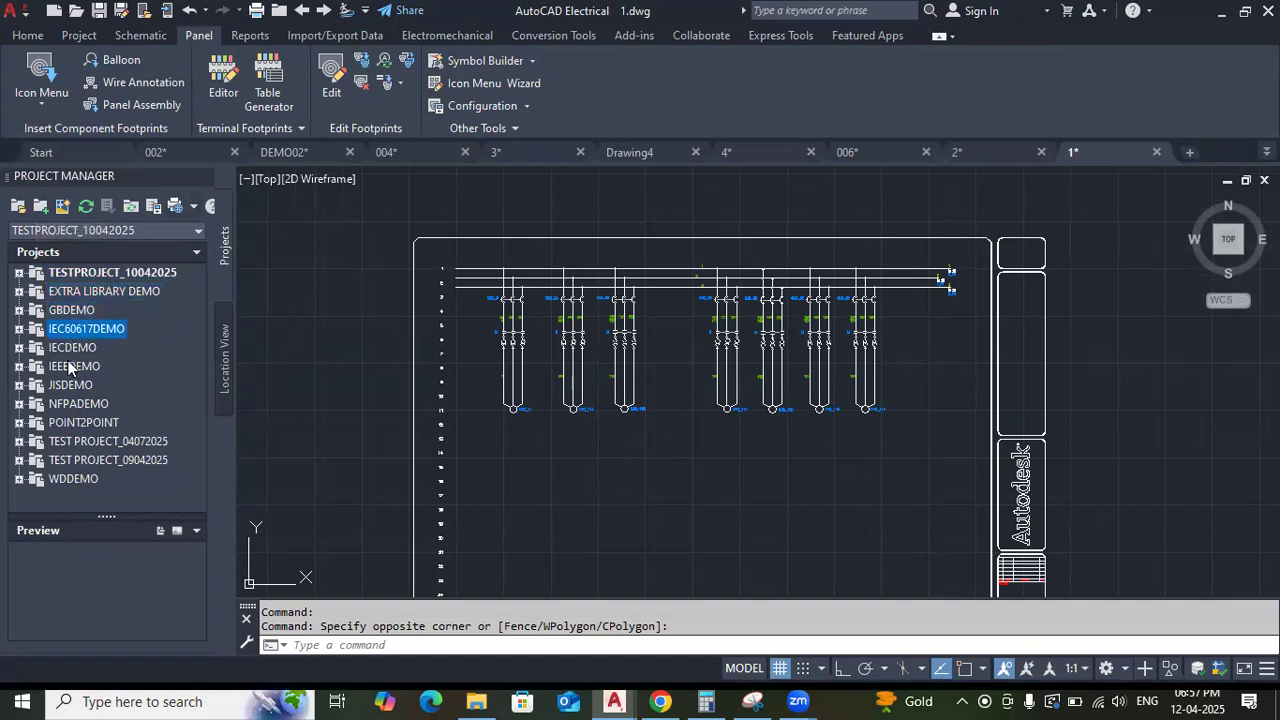
pyautogui.click(70, 352)
pyautogui.click(68, 367)
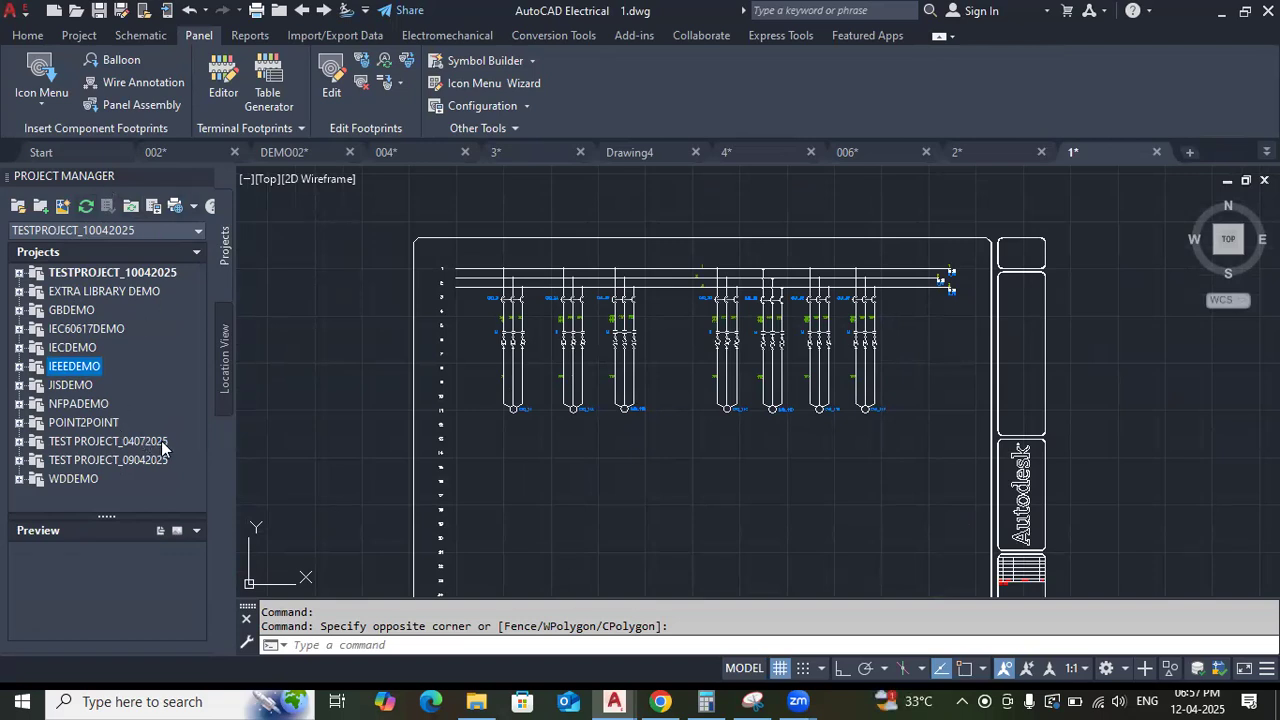
# Close the project TEST PROJECT_04072025 in the project list.
pyautogui.click(97, 446)
pyautogui.rightClick(97, 446)
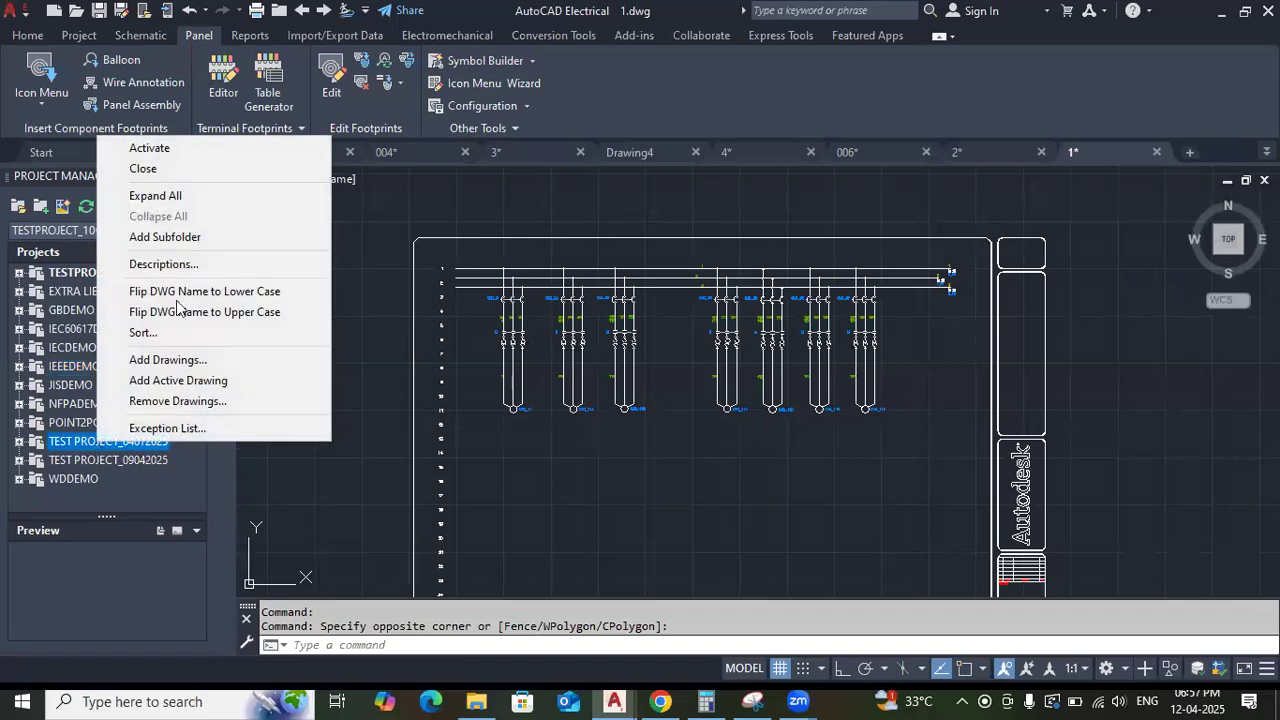
pyautogui.click(182, 170)
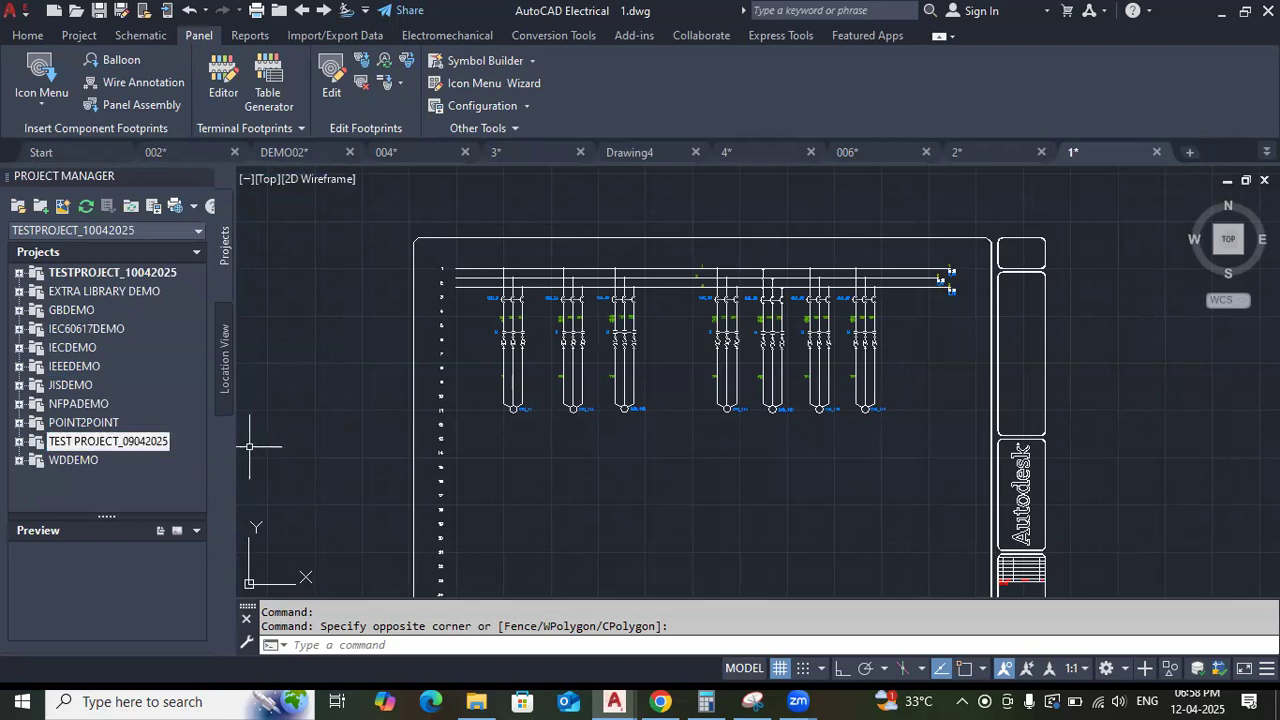
# Activate TEST PROJECT_09042025 as the current project.
pyautogui.rightClick(118, 445)
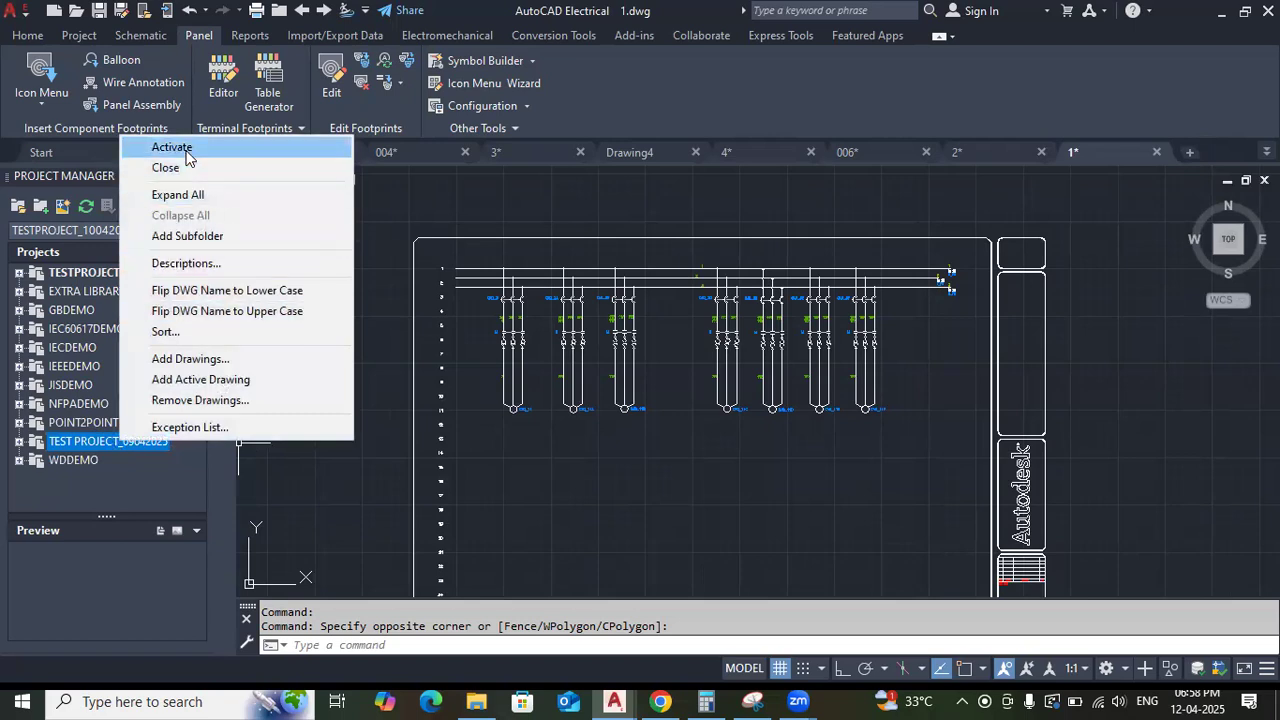
pyautogui.click(336, 560)
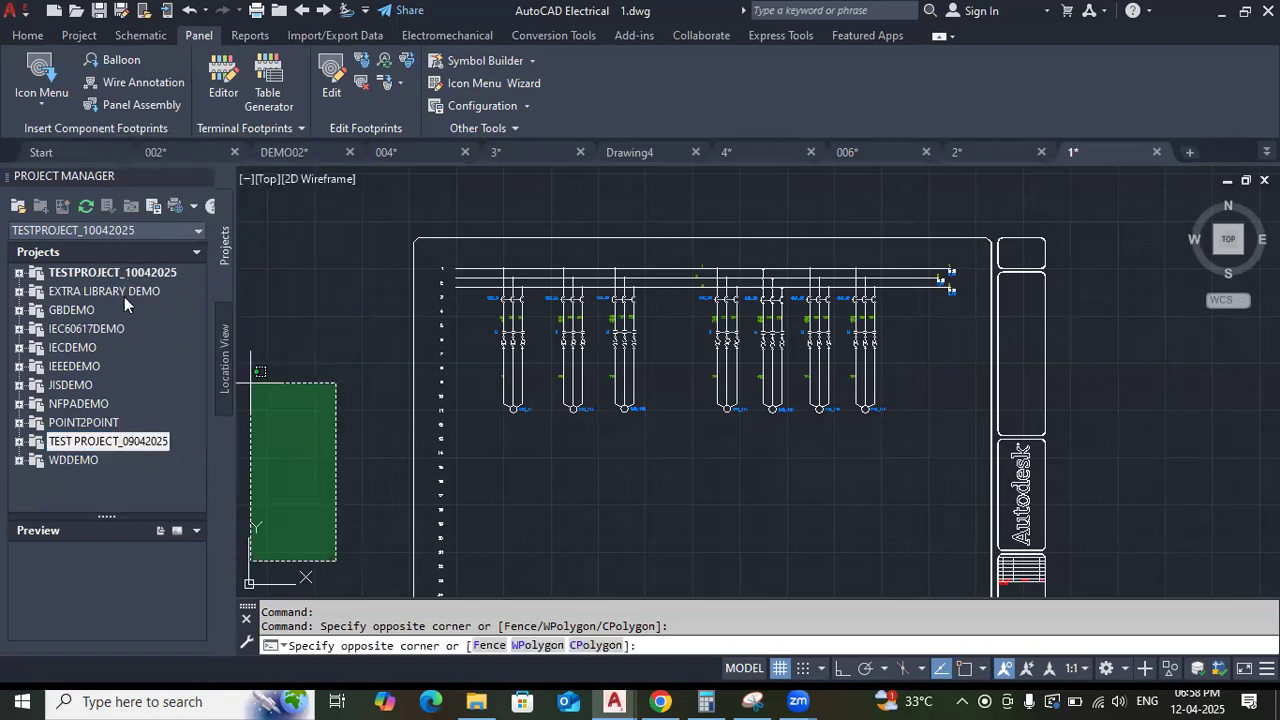
pyautogui.click(266, 310)
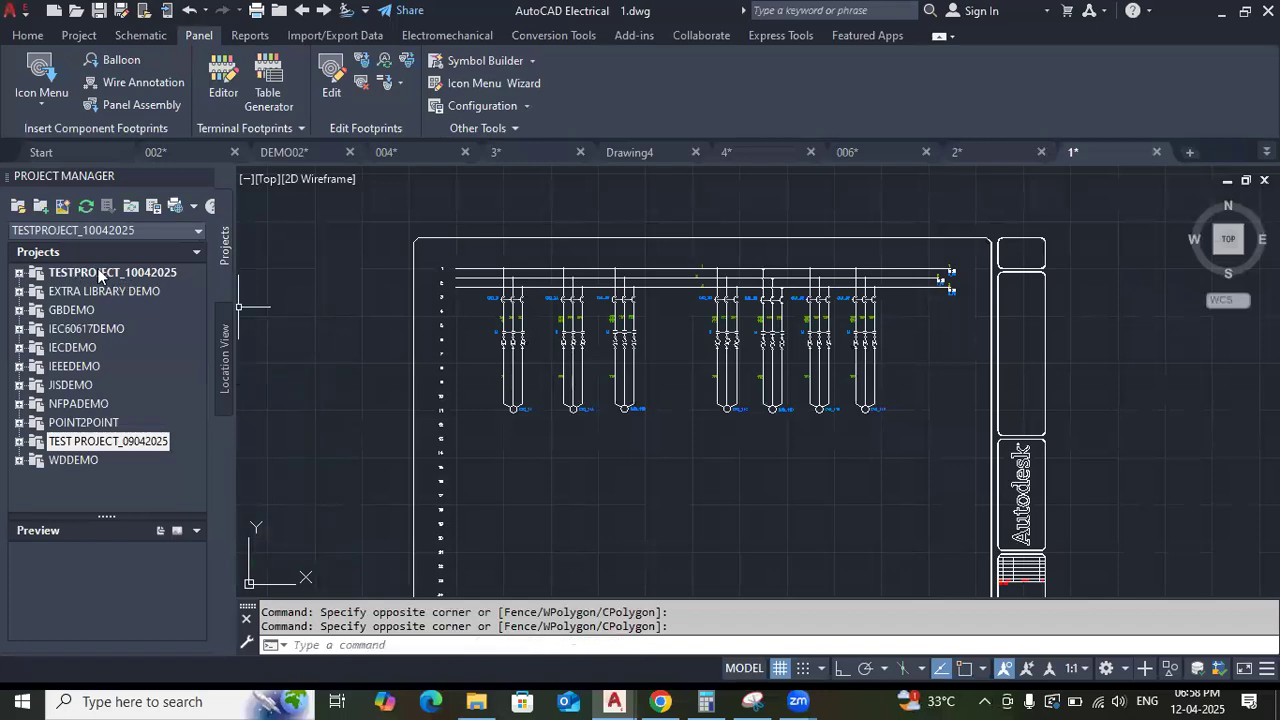
pyautogui.rightClick(111, 447)
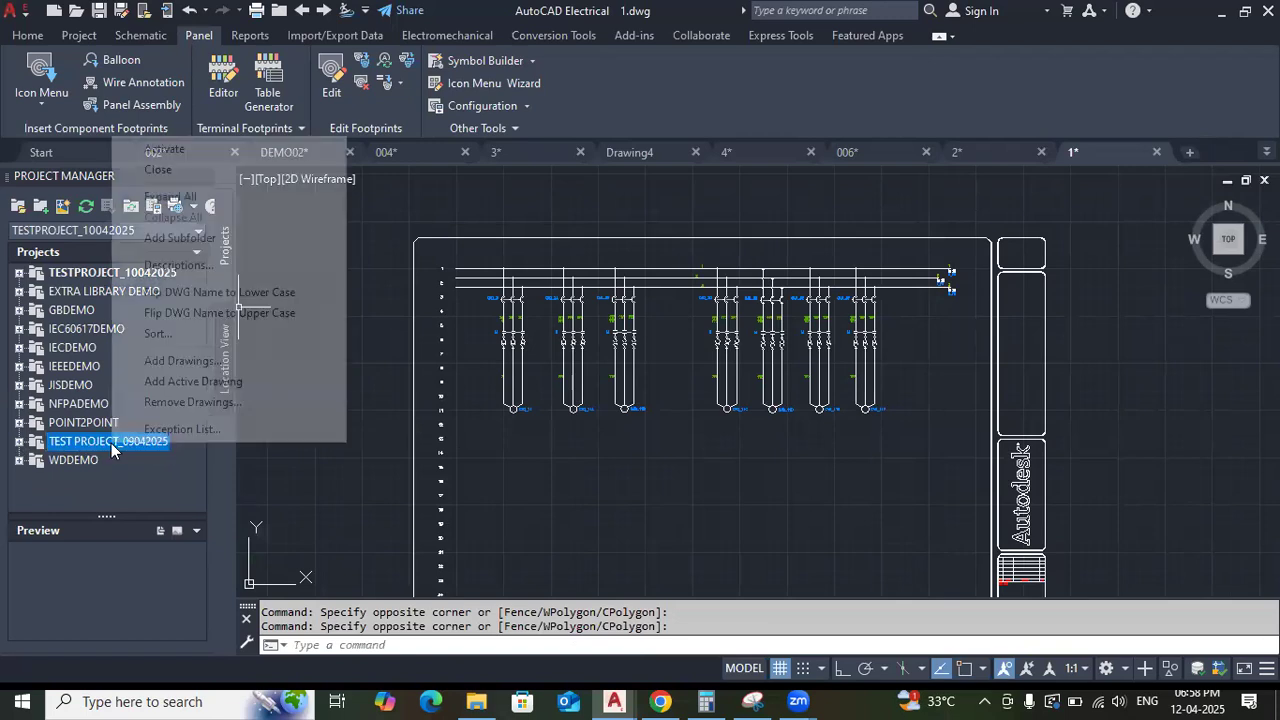
pyautogui.click(168, 149)
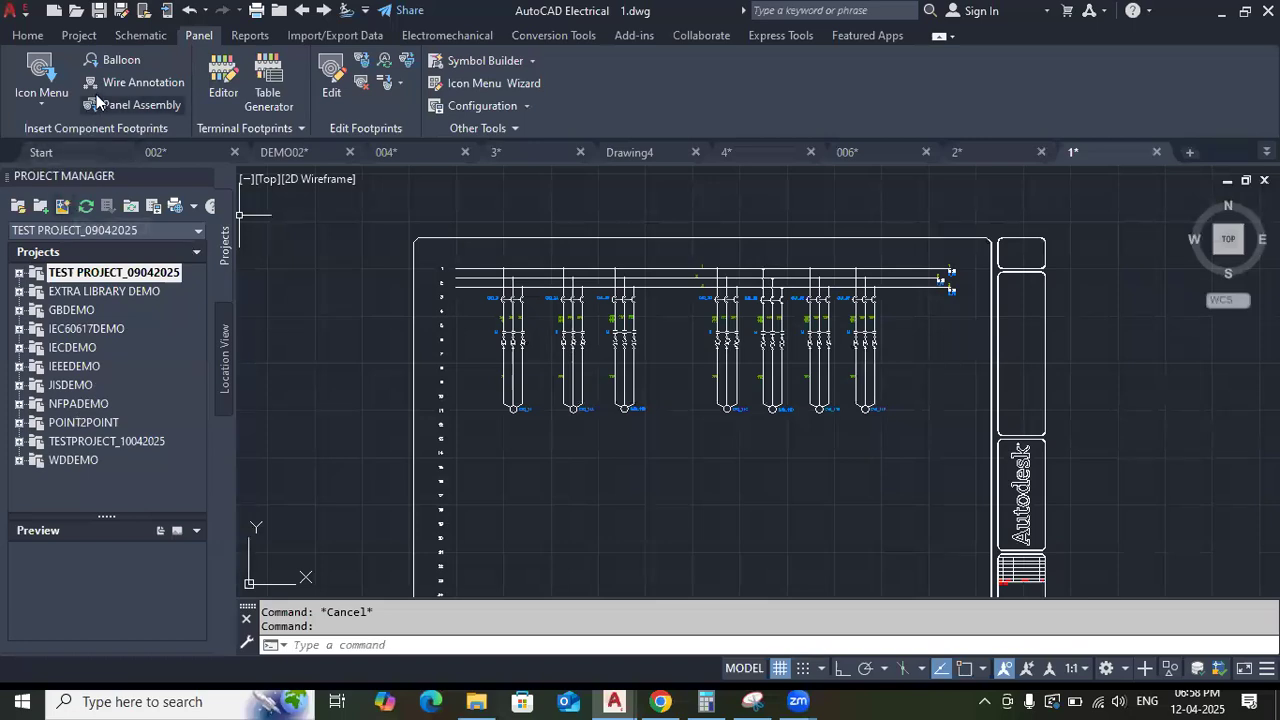
# Close the Project Manager palette and reopen it.
pyautogui.click(88, 38)
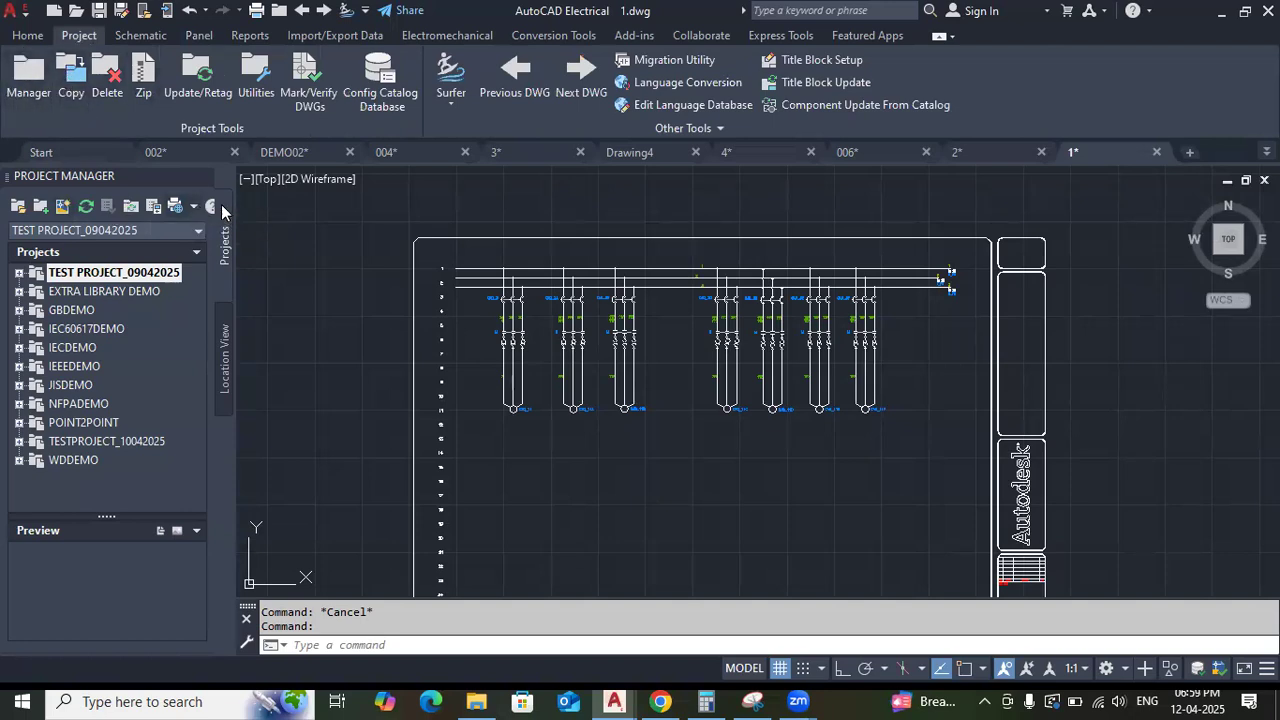
pyautogui.click(201, 181)
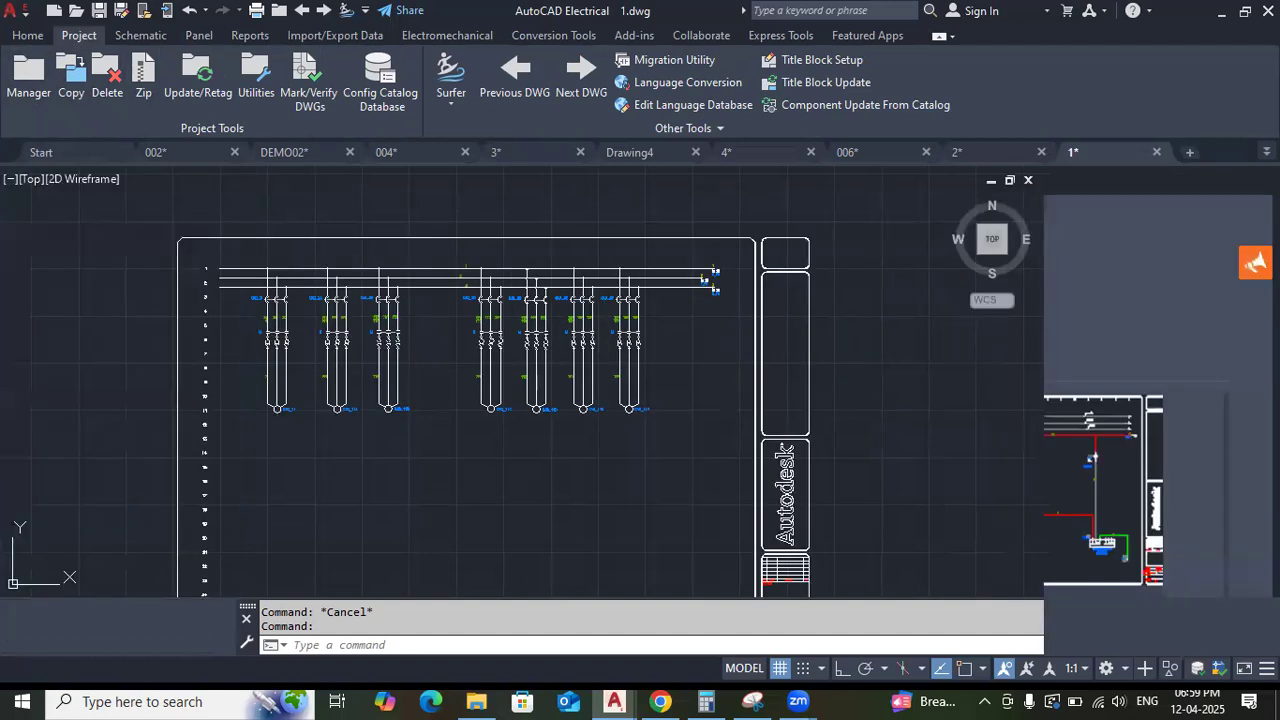
pyautogui.scroll(-3, 377, 351)
pyautogui.moveTo(377, 364); pyautogui.dragTo(436, 372, button='middle')
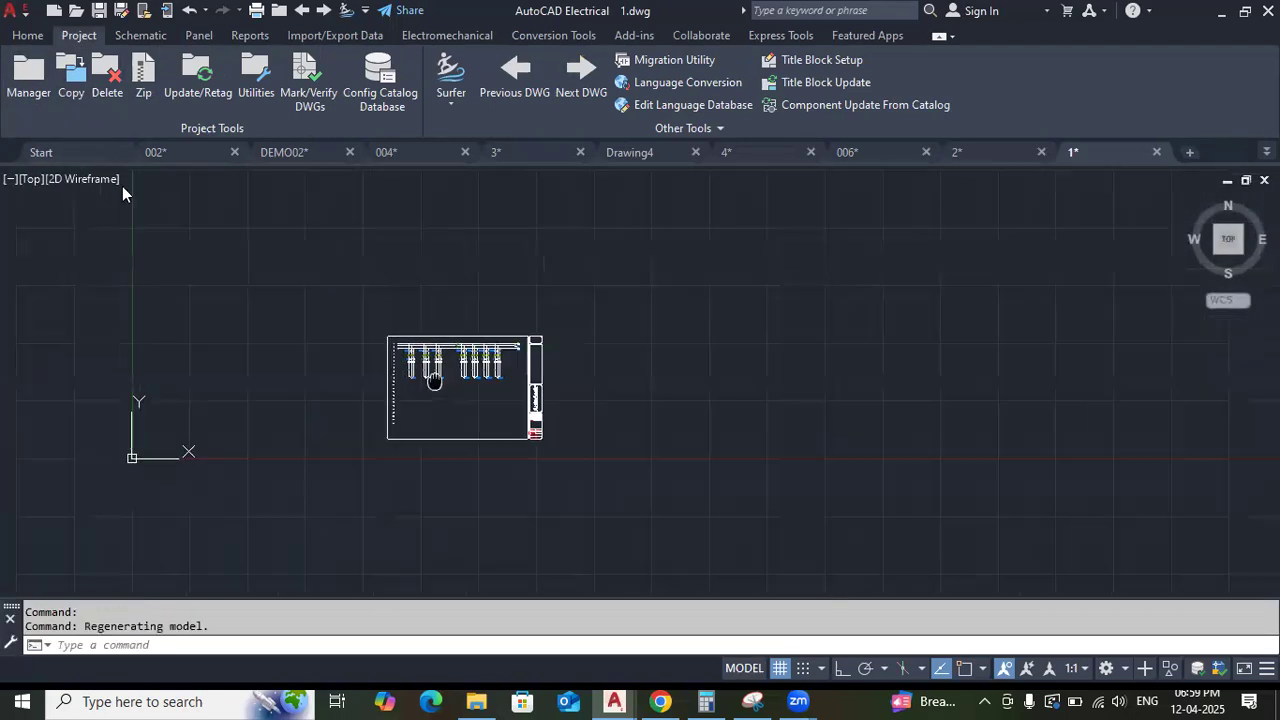
pyautogui.scroll(2, 166, 284)
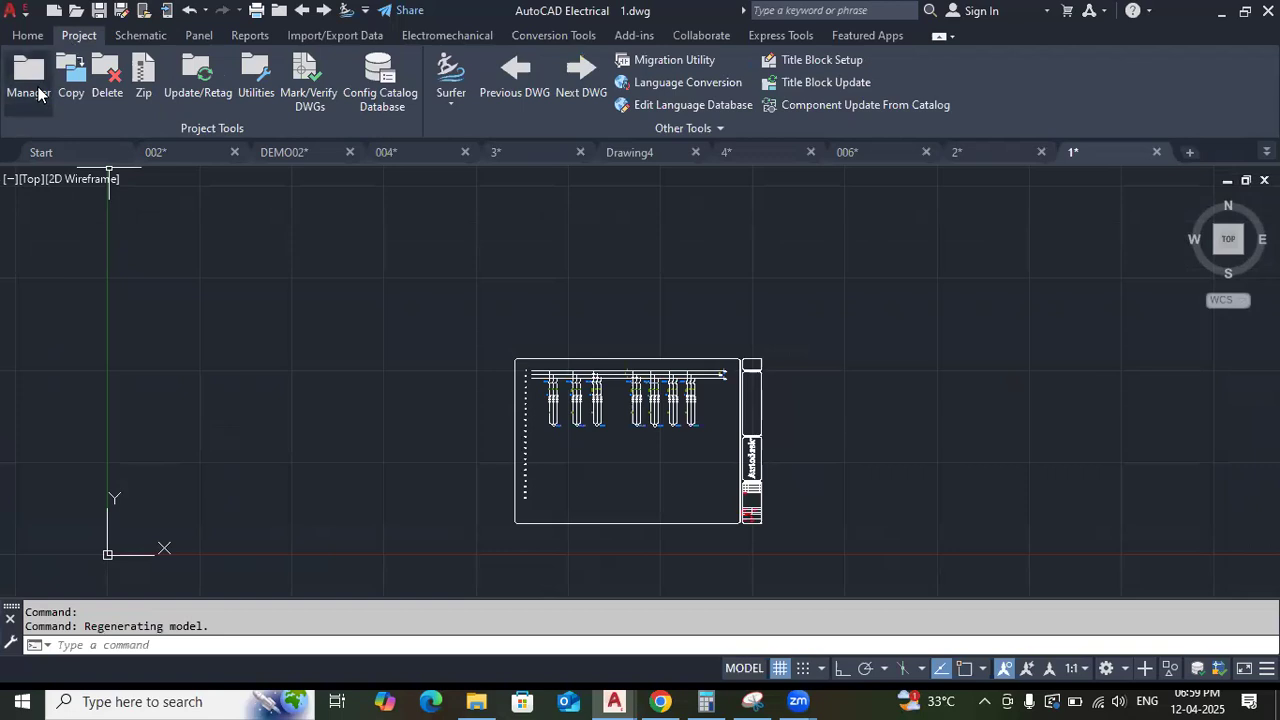
pyautogui.click(125, 38)
pyautogui.click(86, 35)
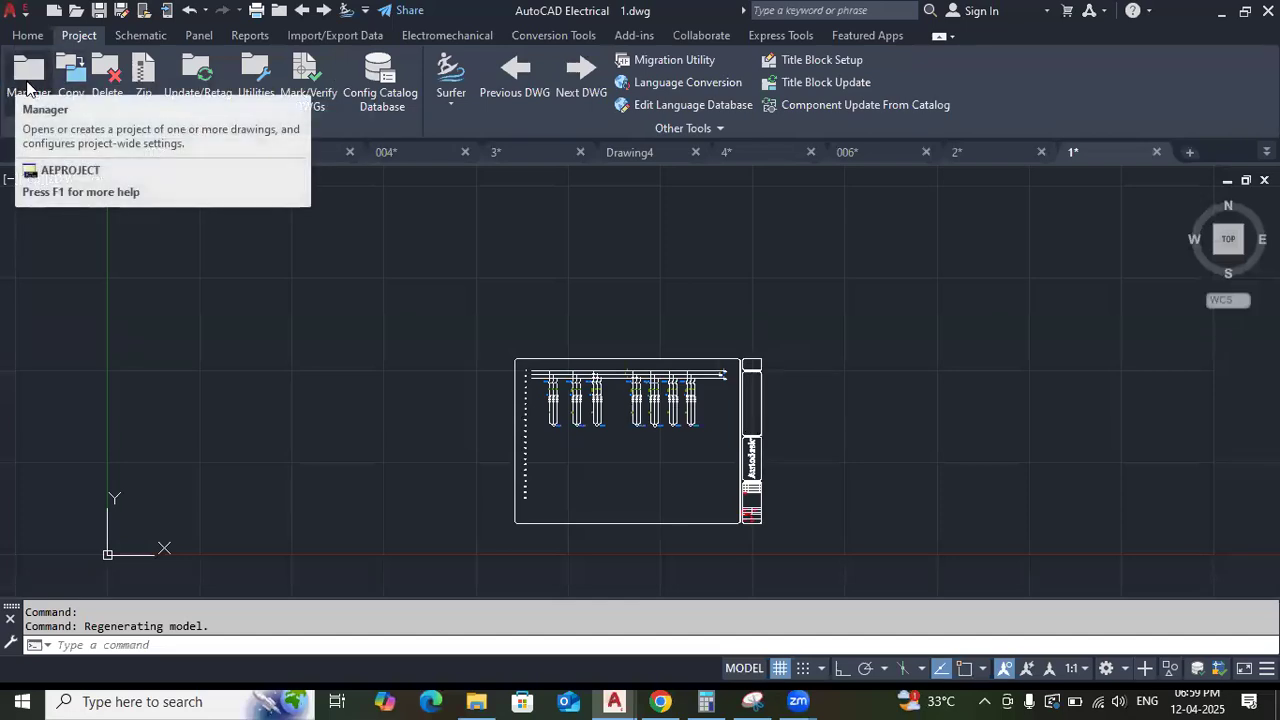
pyautogui.click(28, 78)
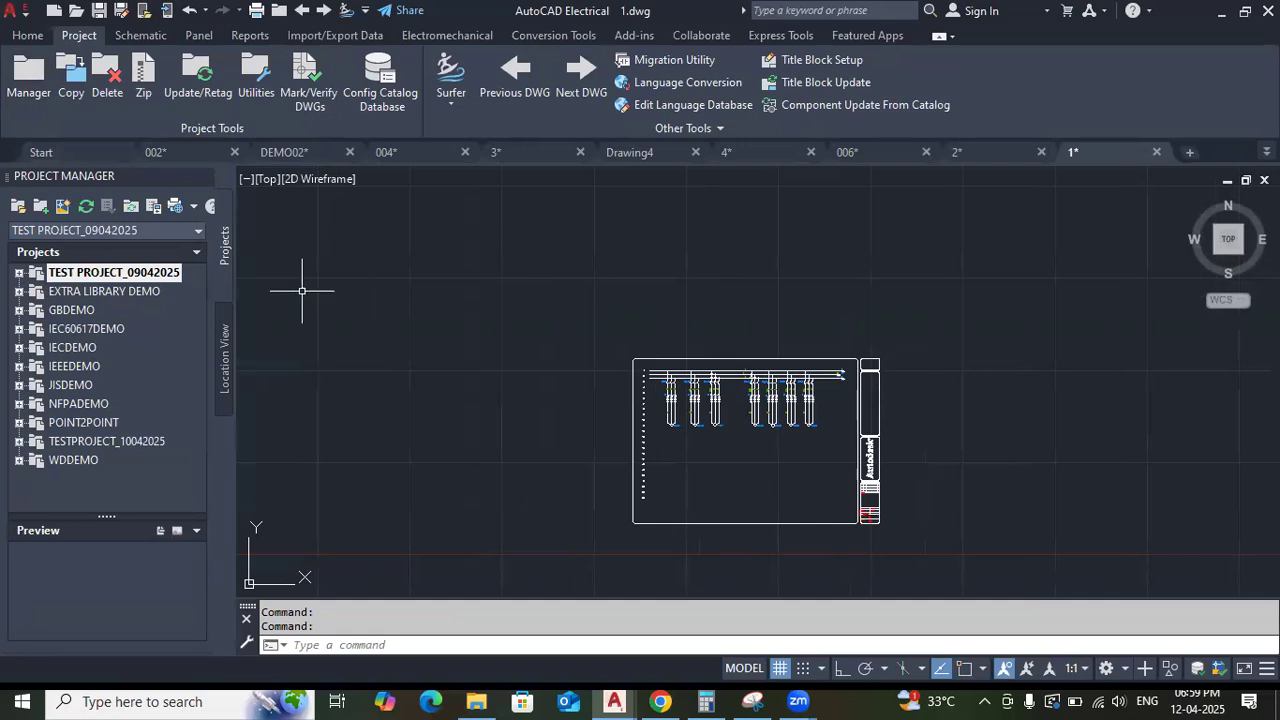
# Expand TEST PROJECT_09042025 and preview its drawings one by one, from Control Wiring.dwg through 4.dwg.
pyautogui.click(18, 273)
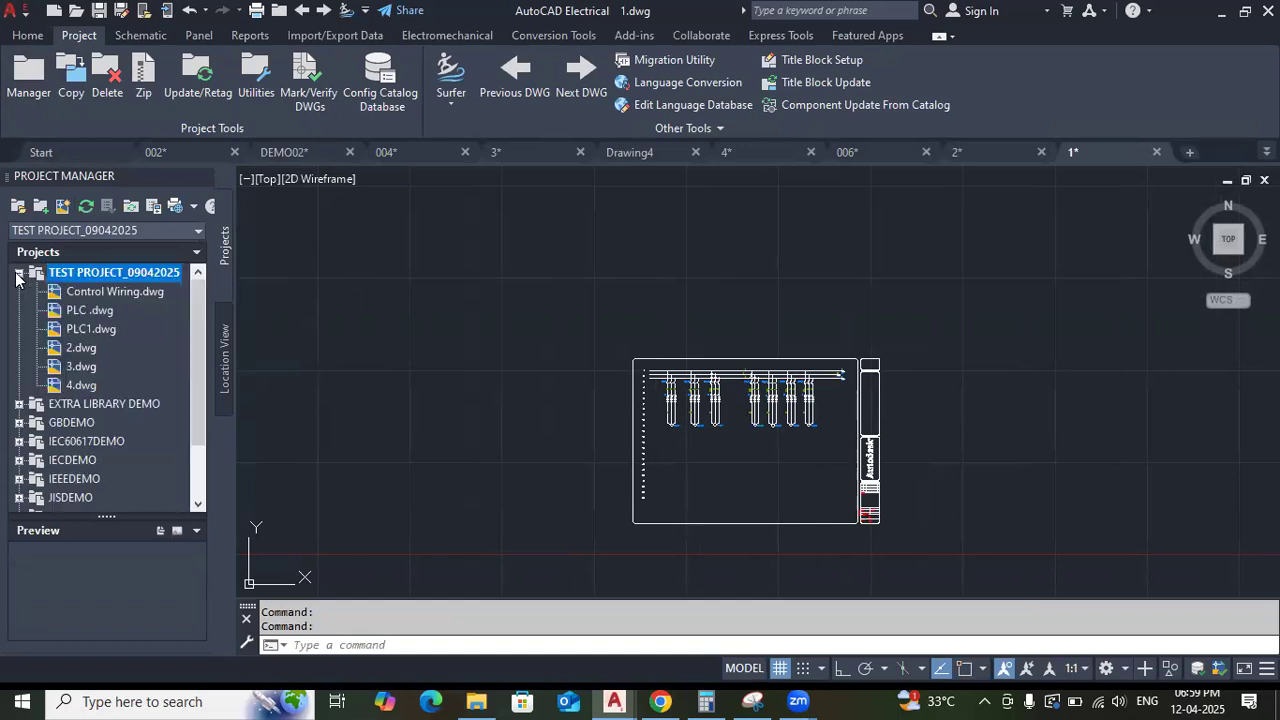
pyautogui.click(99, 290)
pyautogui.click(94, 310)
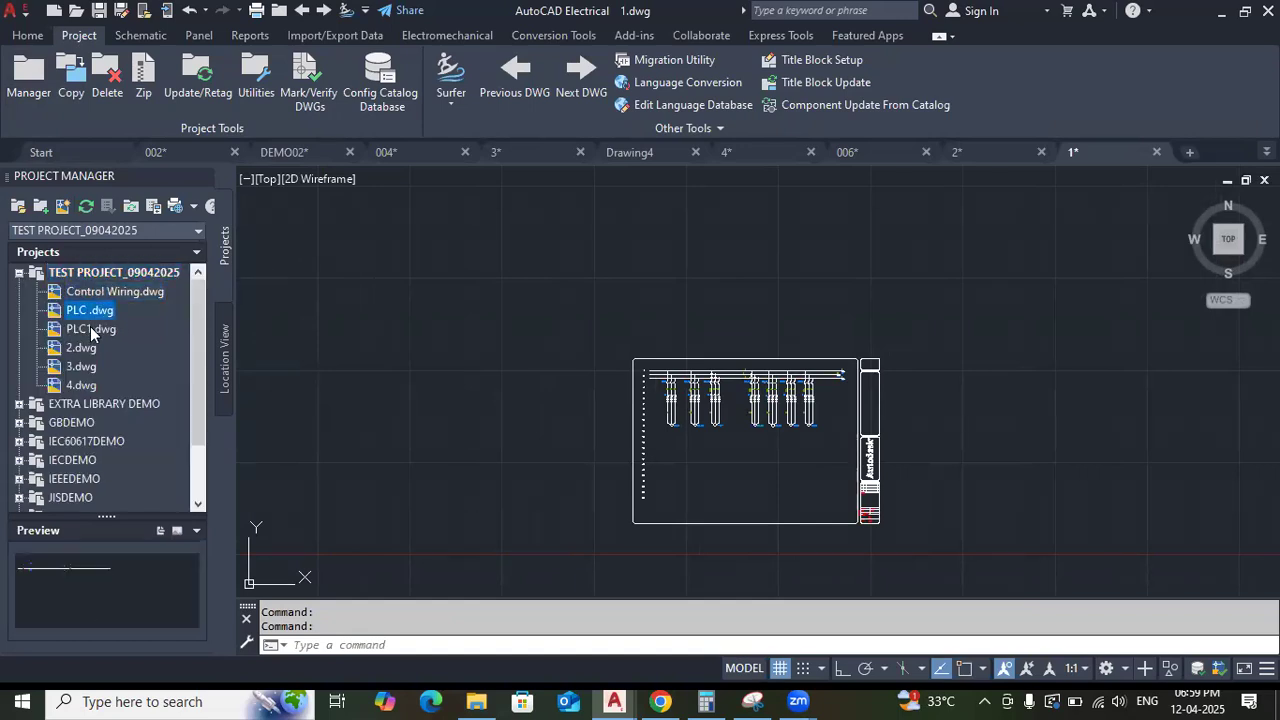
pyautogui.click(88, 331)
pyautogui.click(84, 348)
pyautogui.click(83, 367)
pyautogui.click(82, 386)
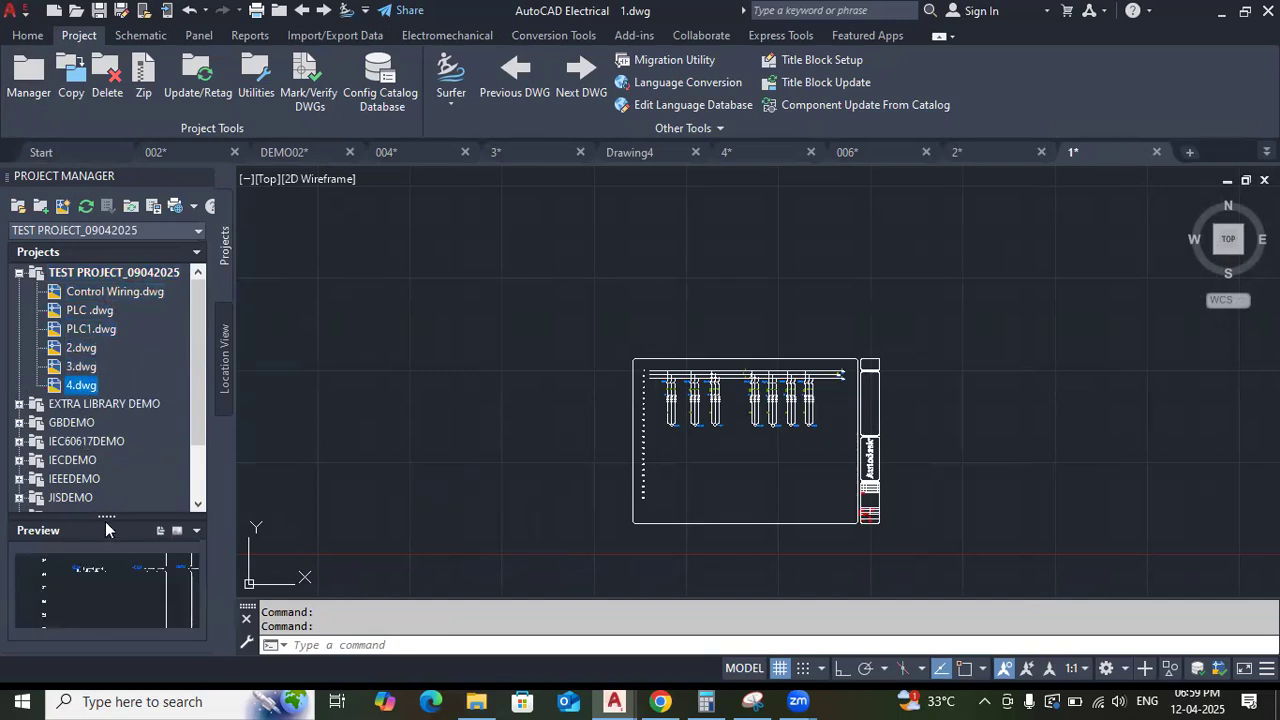
# Enlarge the drawing preview area in the Project Manager and preview the PLC1, 2, 3 and 4 drawings in it.
pyautogui.moveTo(103, 455); pyautogui.dragTo(103, 450)
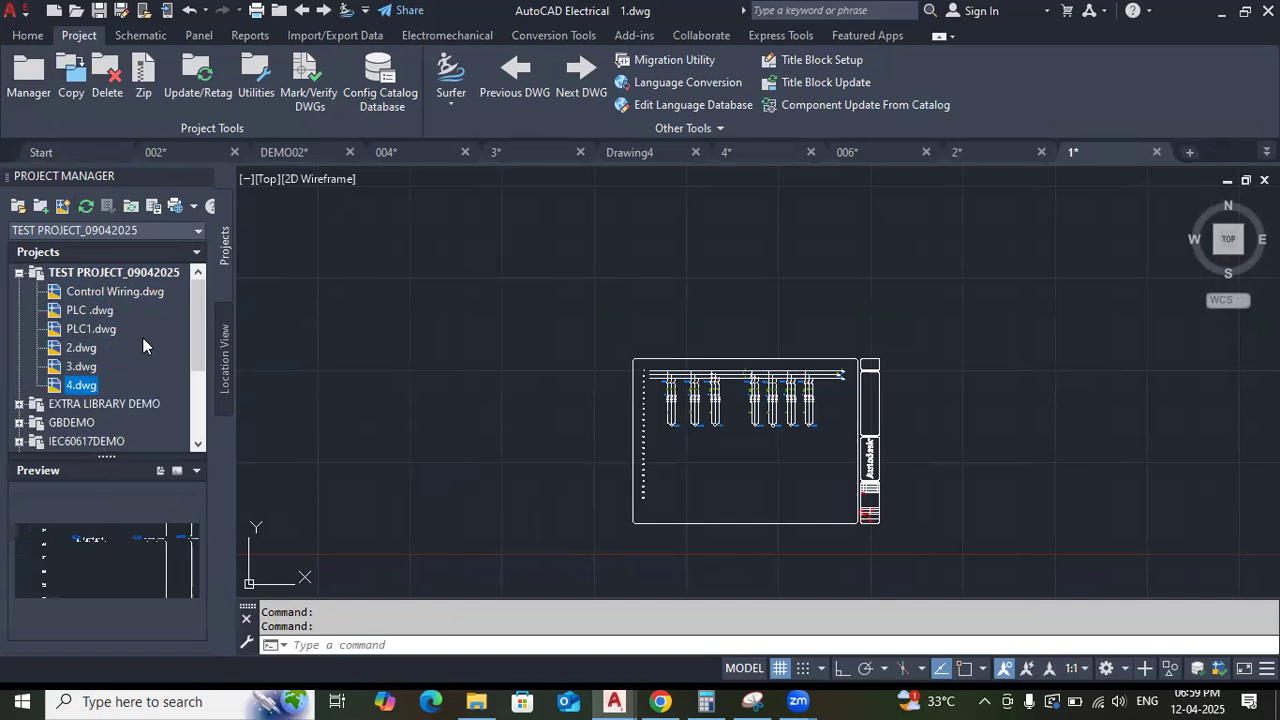
pyautogui.click(90, 326)
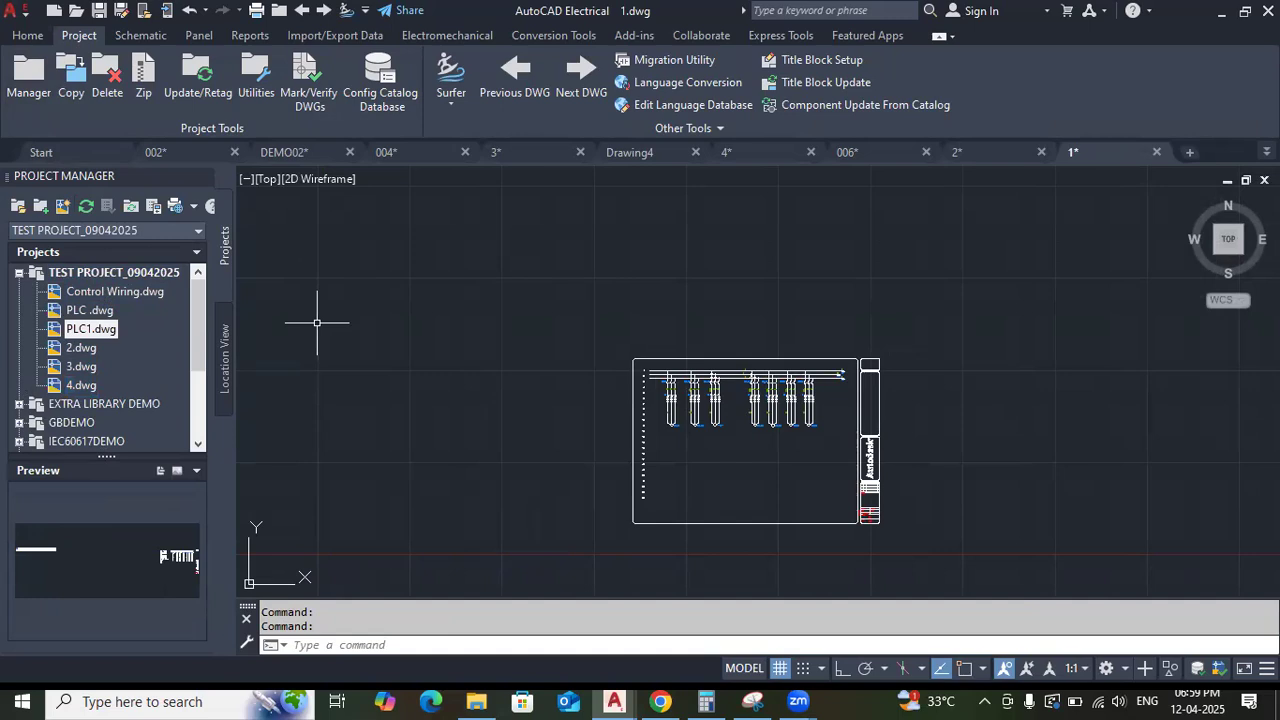
pyautogui.click(79, 348)
pyautogui.click(74, 367)
pyautogui.click(74, 384)
pyautogui.click(82, 330)
pyautogui.click(80, 347)
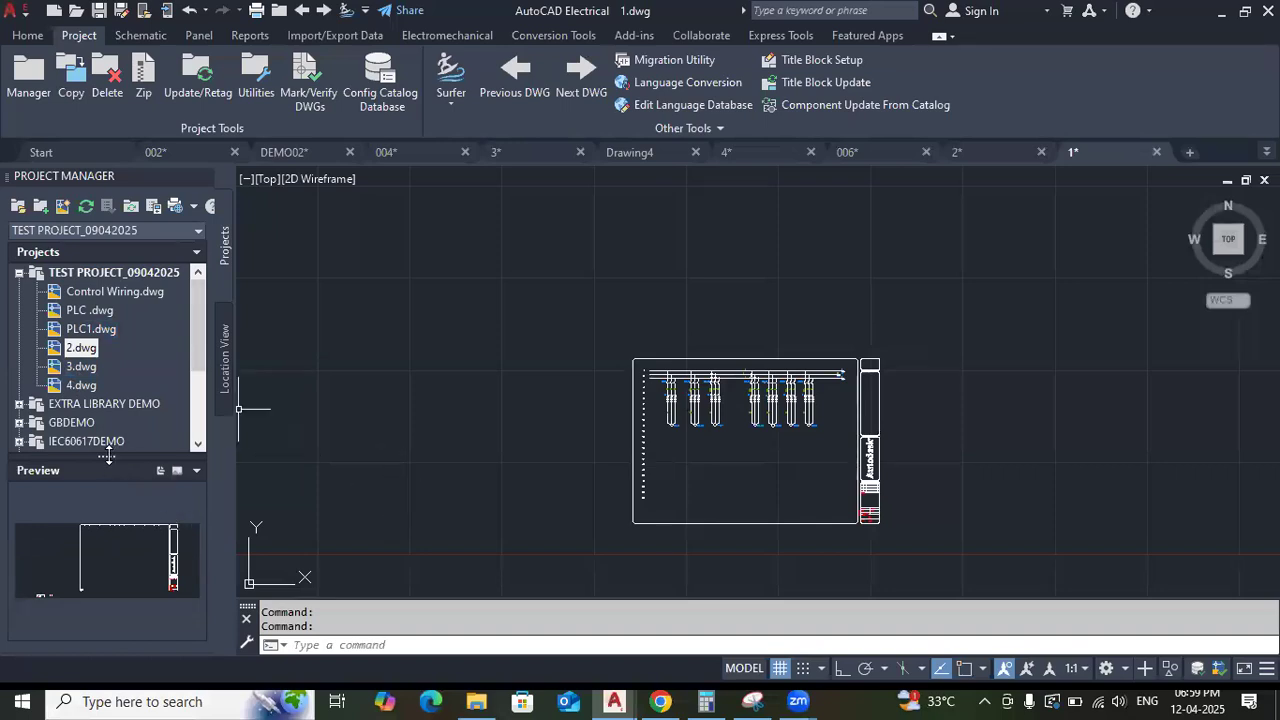
pyautogui.moveTo(108, 432); pyautogui.dragTo(108, 435)
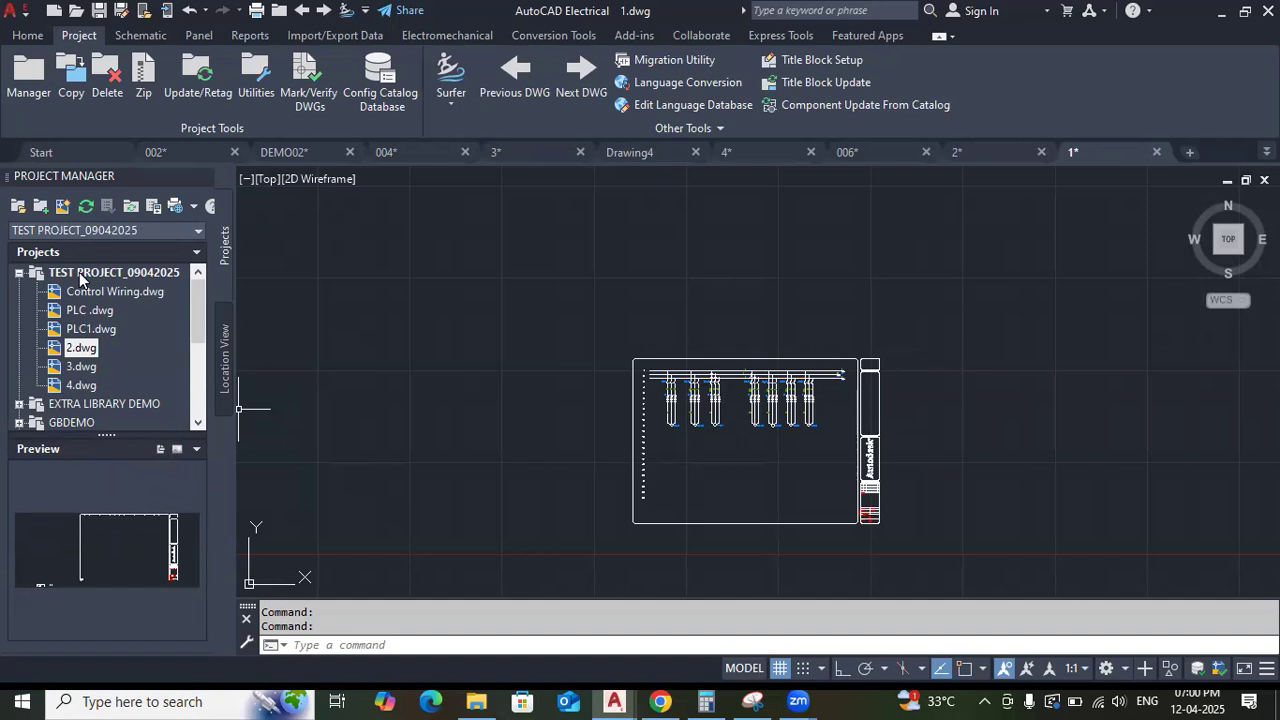
# Switch from preview to details for TEST PROJECT_09042025 and examine its file name, location and project database.
pyautogui.click(80, 275)
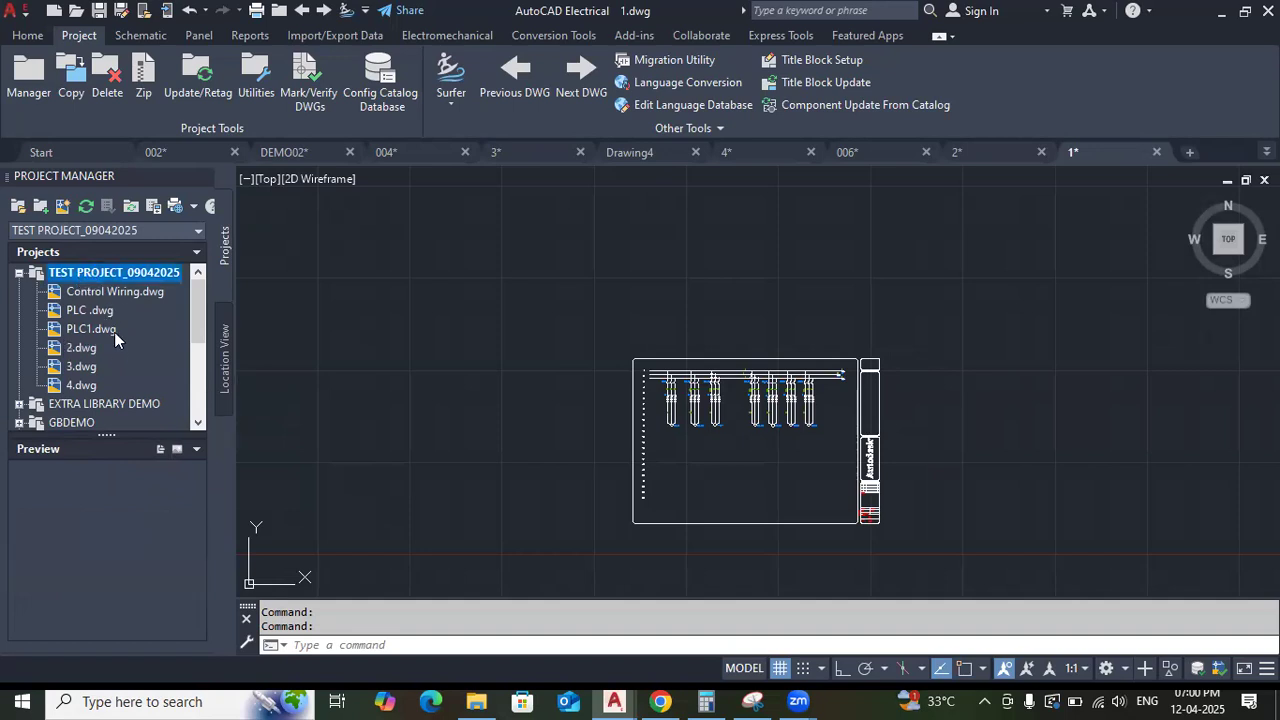
pyautogui.click(160, 450)
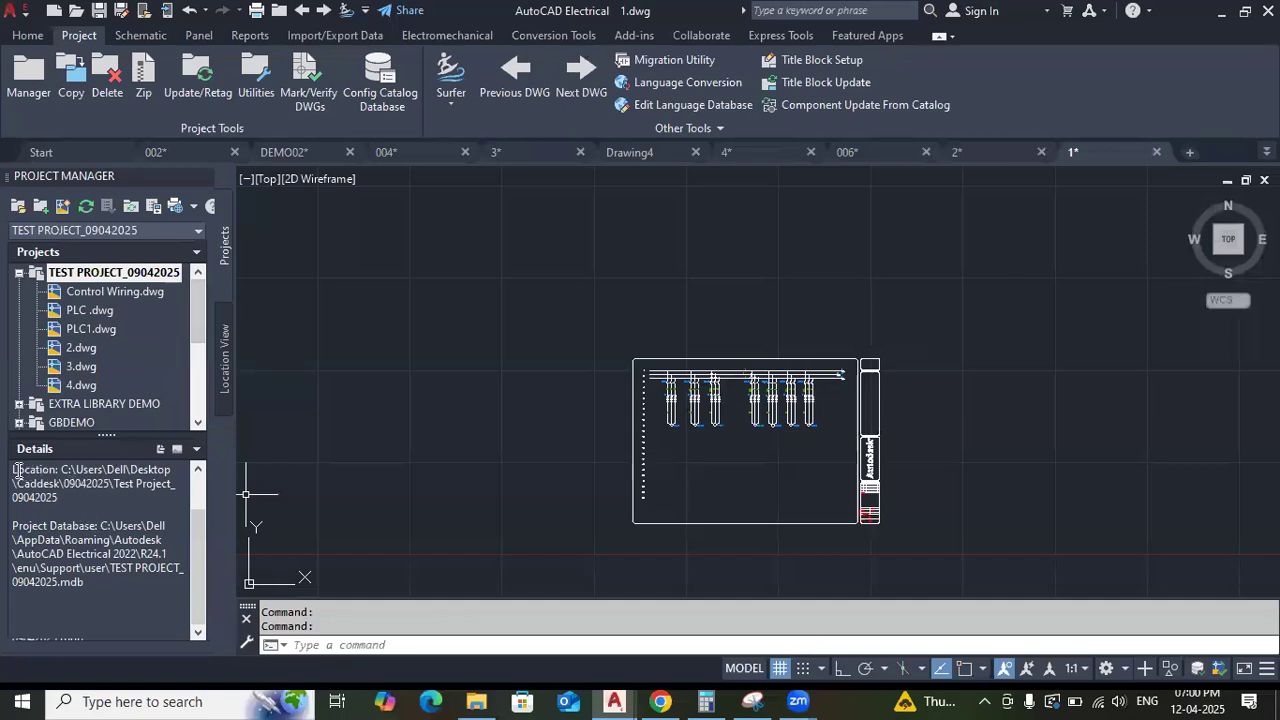
pyautogui.scroll(1, 69, 554)
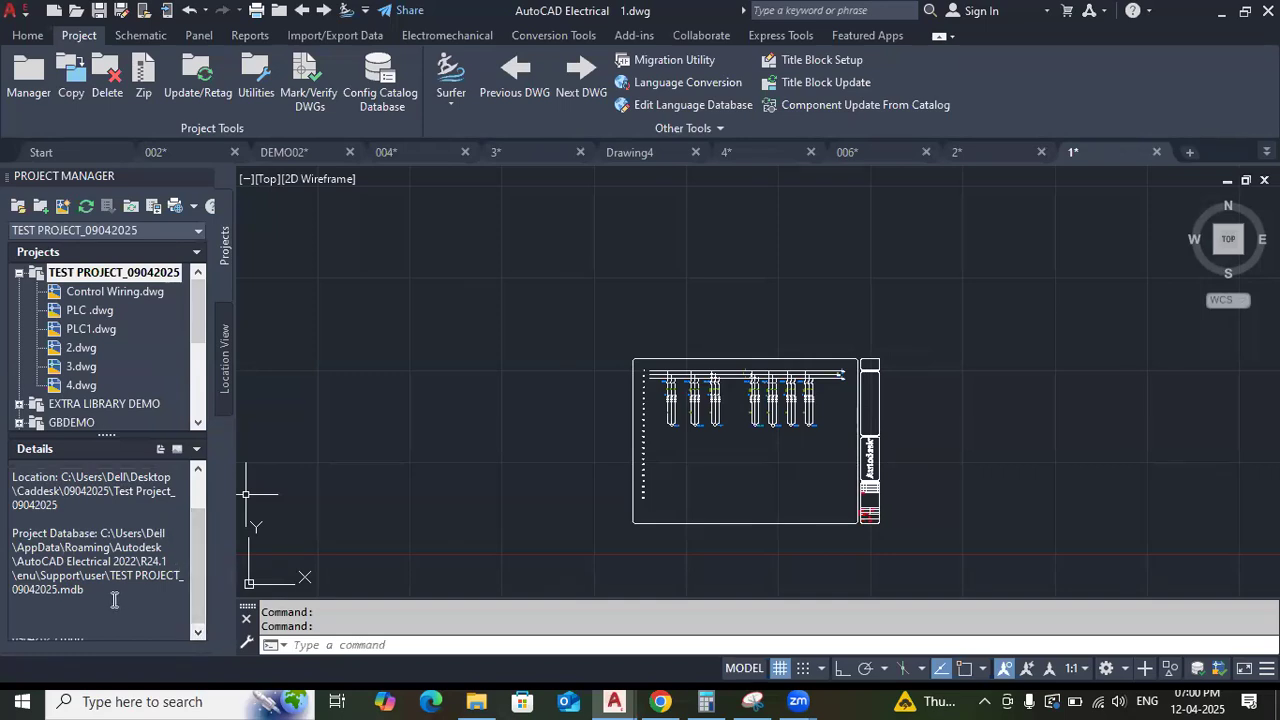
pyautogui.scroll(3, 114, 599)
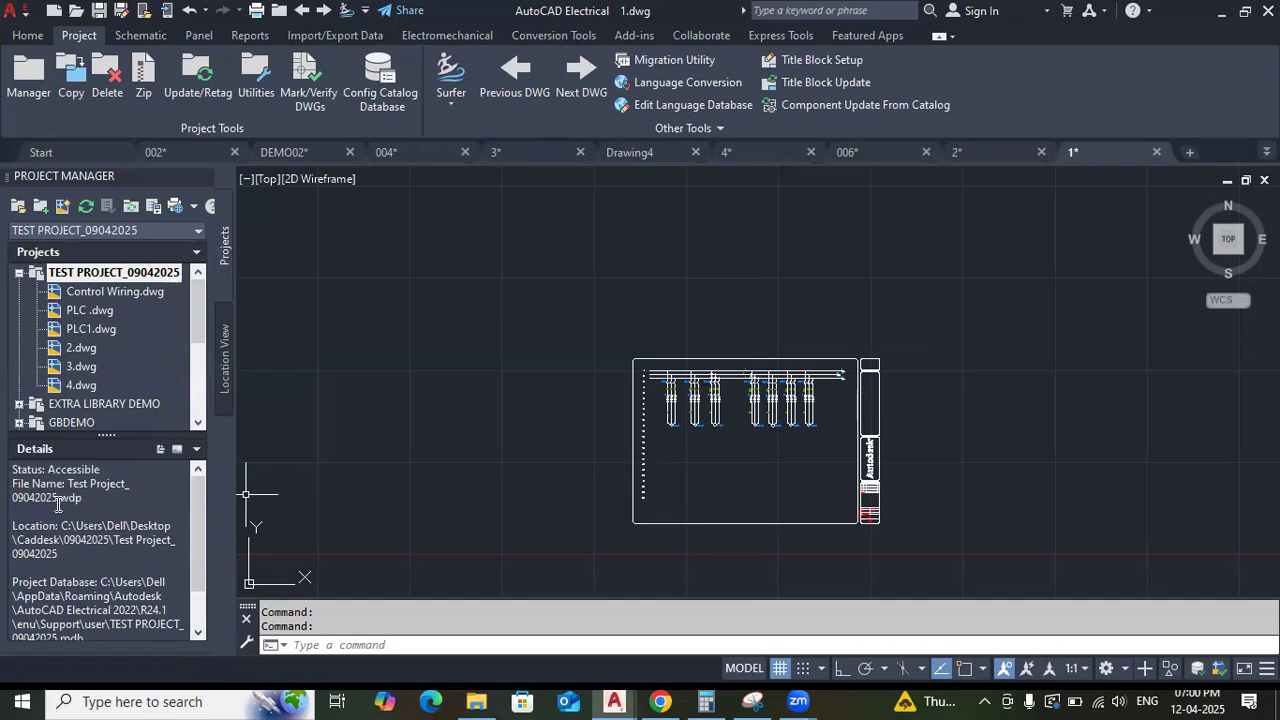
pyautogui.moveTo(83, 500); pyautogui.dragTo(60, 500)
# Examine the file details of Control Wiring.dwg, including its file extension, and collapse TEST PROJECT_09042025.
pyautogui.click(97, 297)
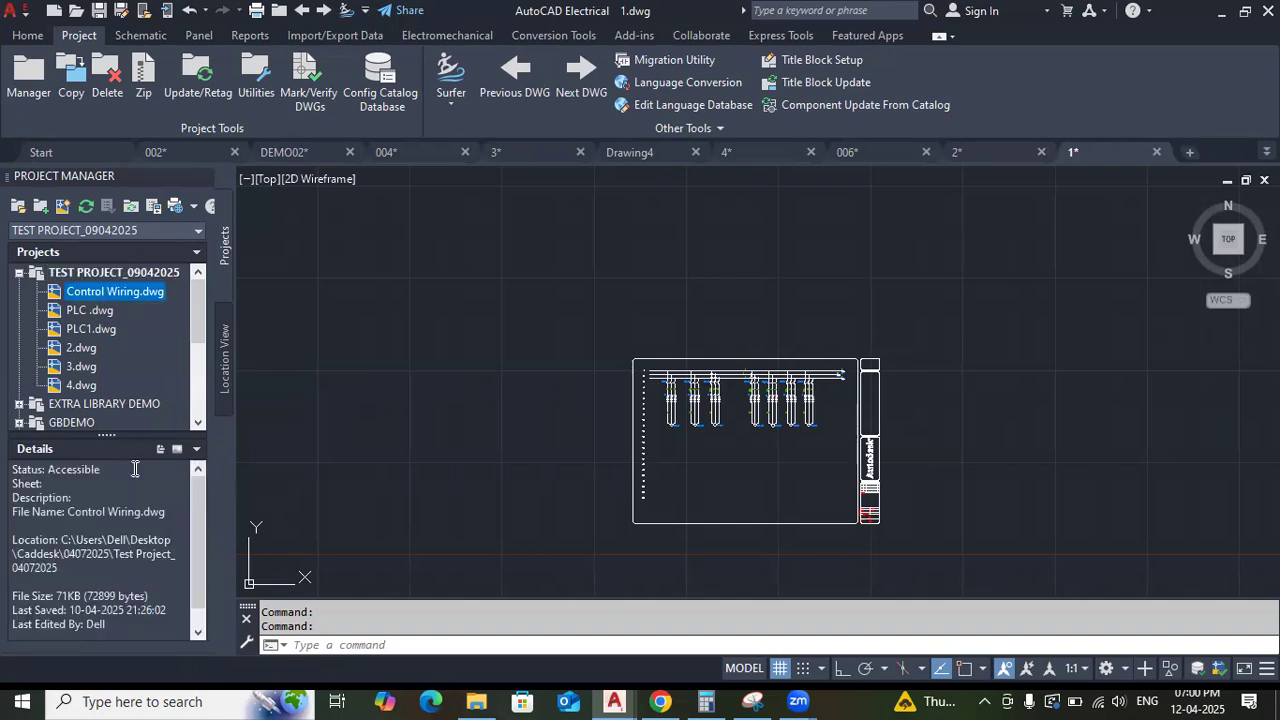
pyautogui.click(166, 514)
pyautogui.moveTo(166, 514); pyautogui.dragTo(139, 514)
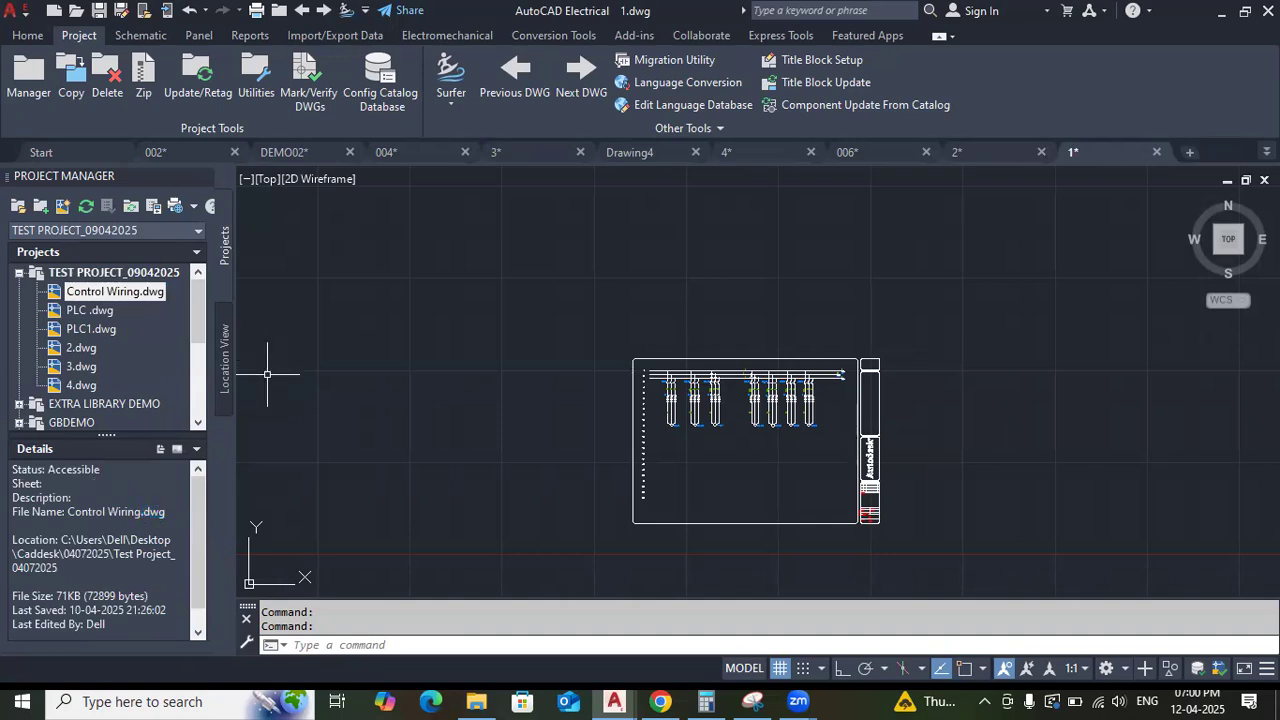
pyautogui.click(19, 272)
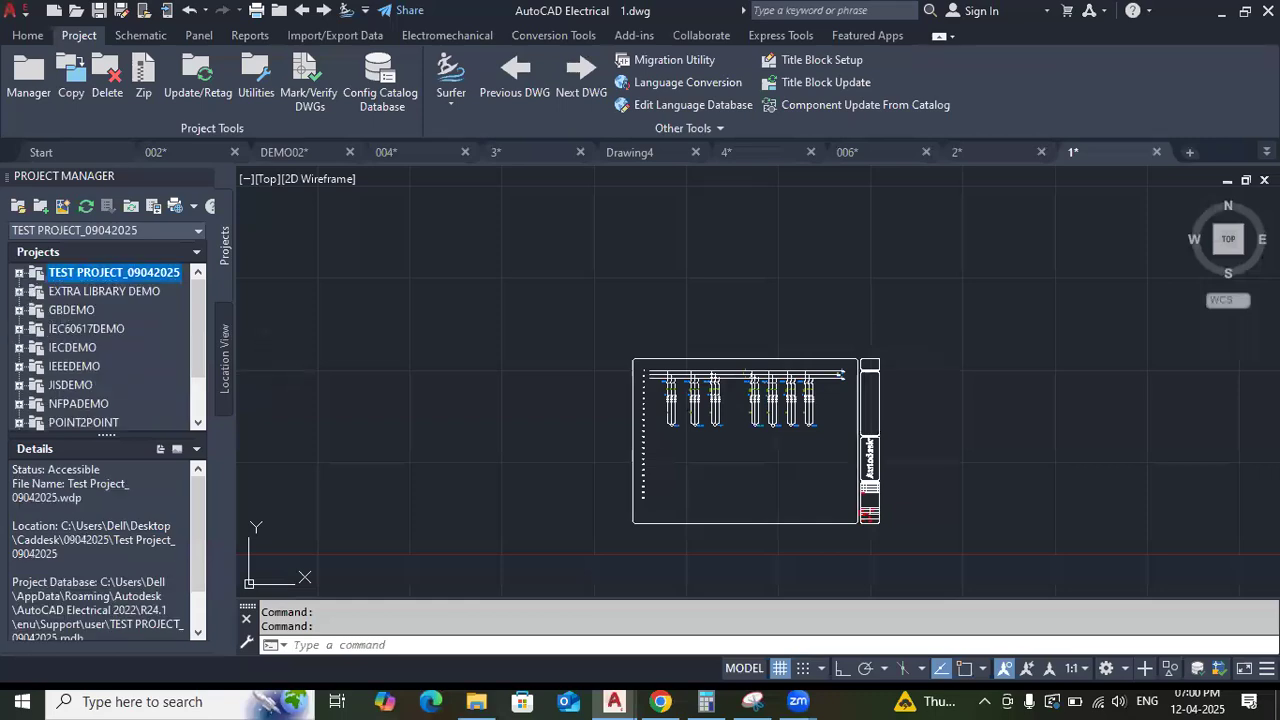
# Expand TEST PROJECT_09042025 and create a new drawing named 5 in it, dismissing the title block message.
pyautogui.click(18, 272)
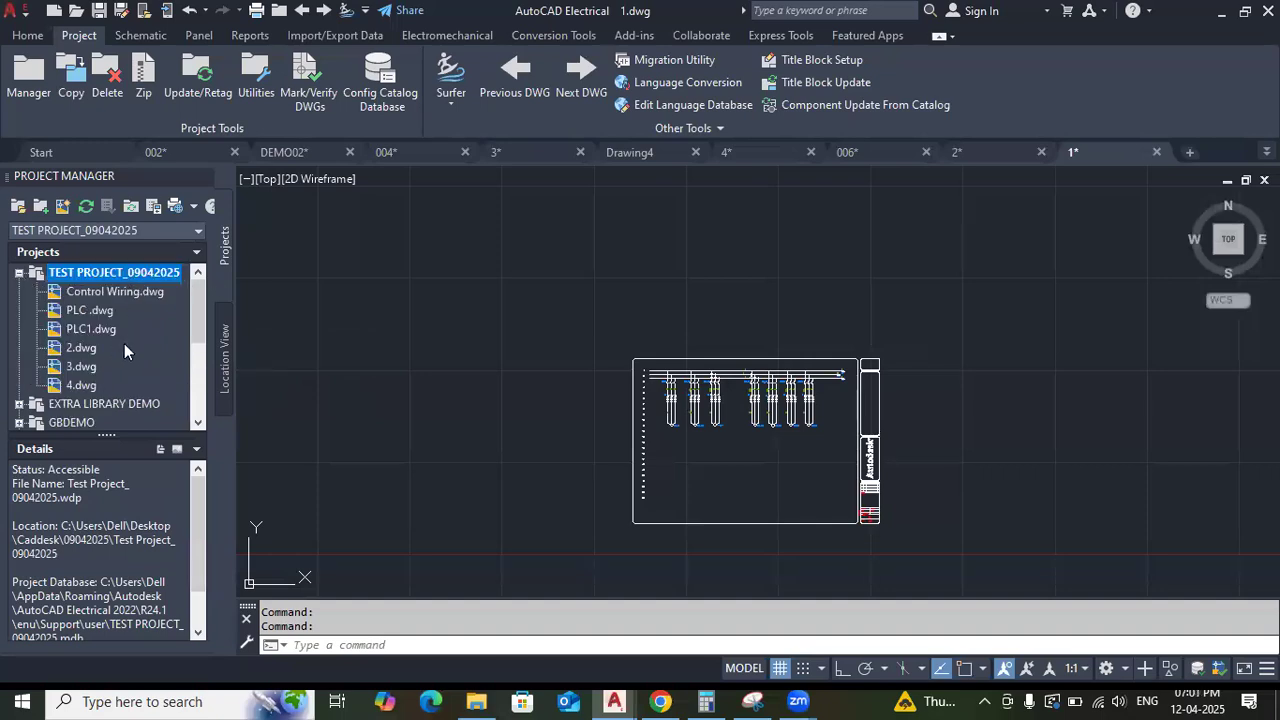
pyautogui.rightClick(109, 281)
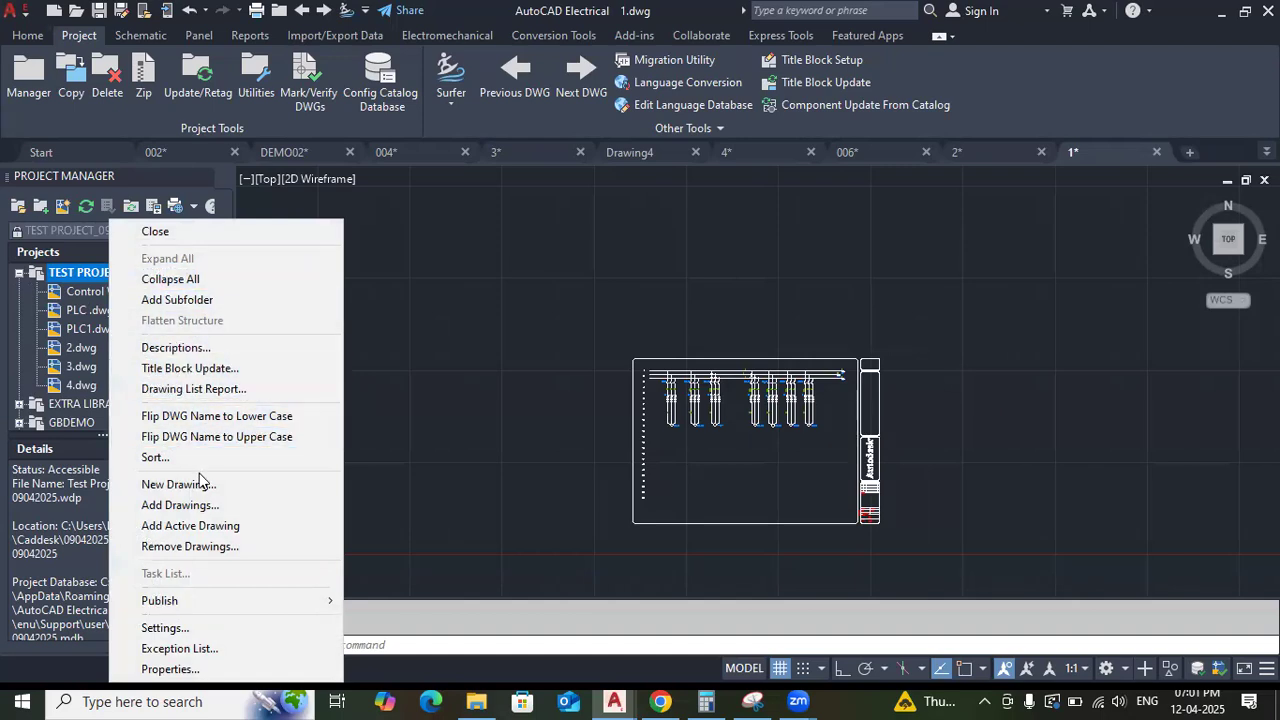
pyautogui.click(281, 492)
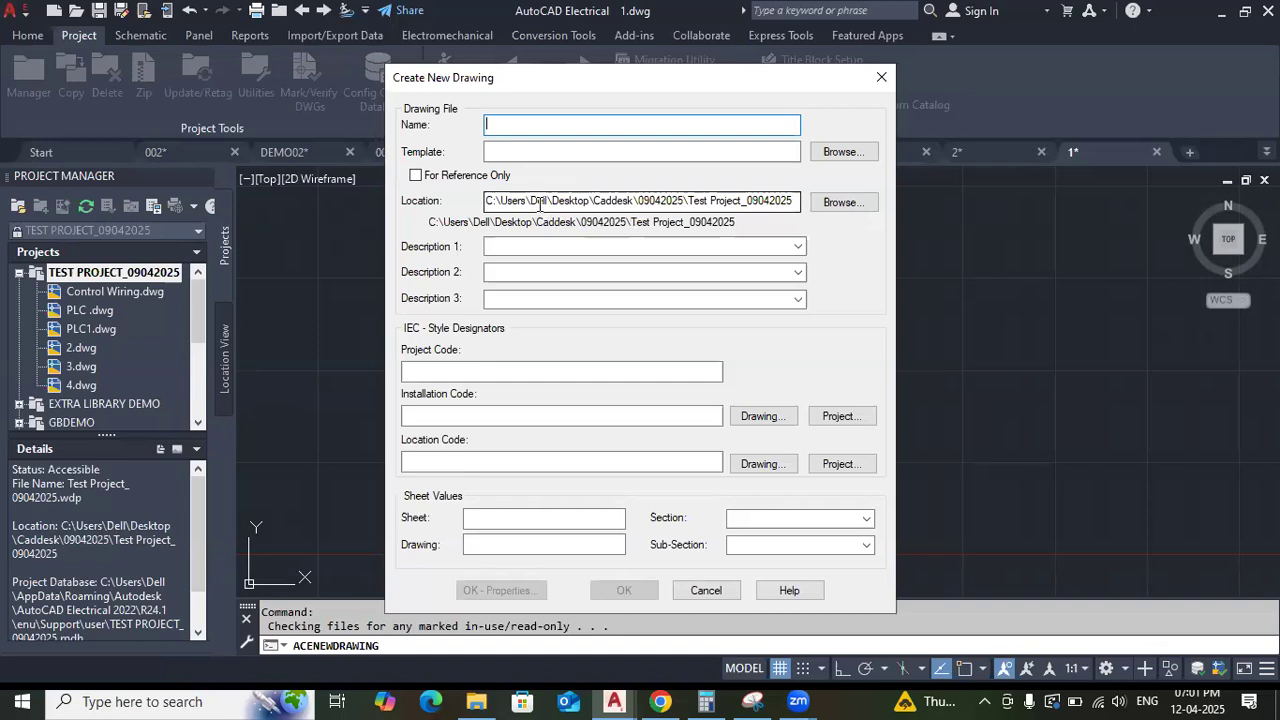
pyautogui.write('5')
pyautogui.press('Return')
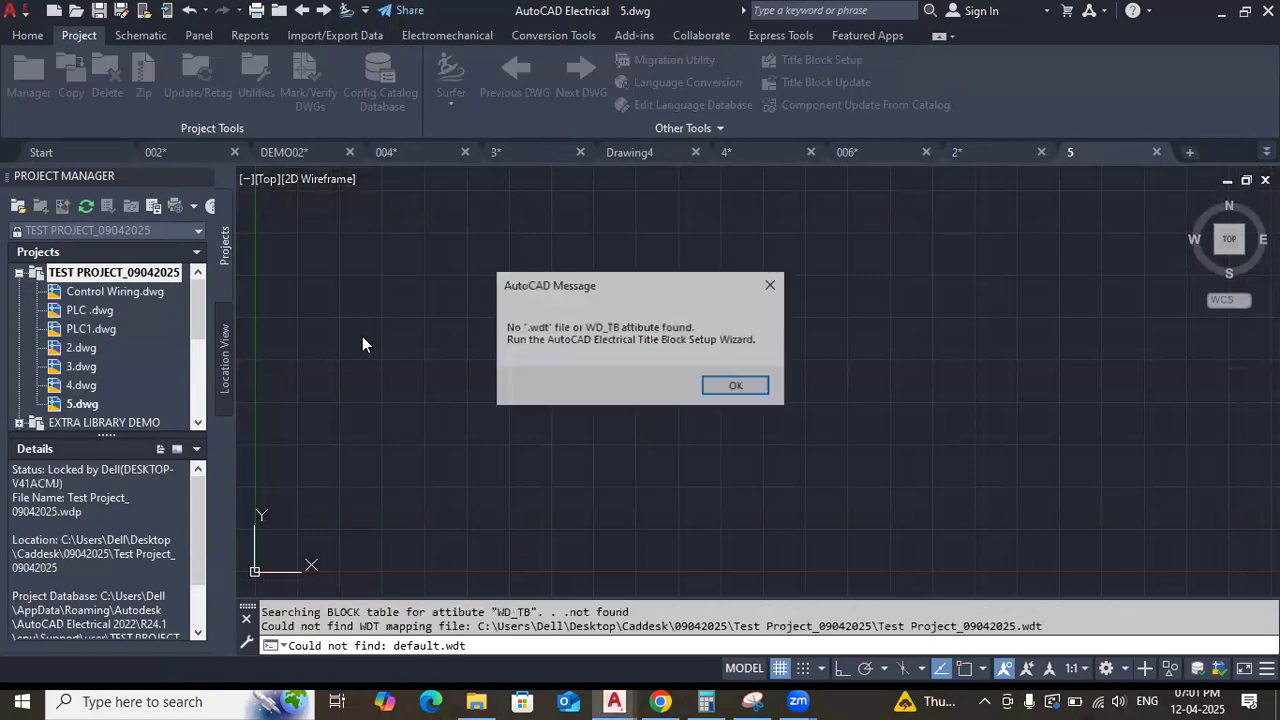
pyautogui.click(731, 386)
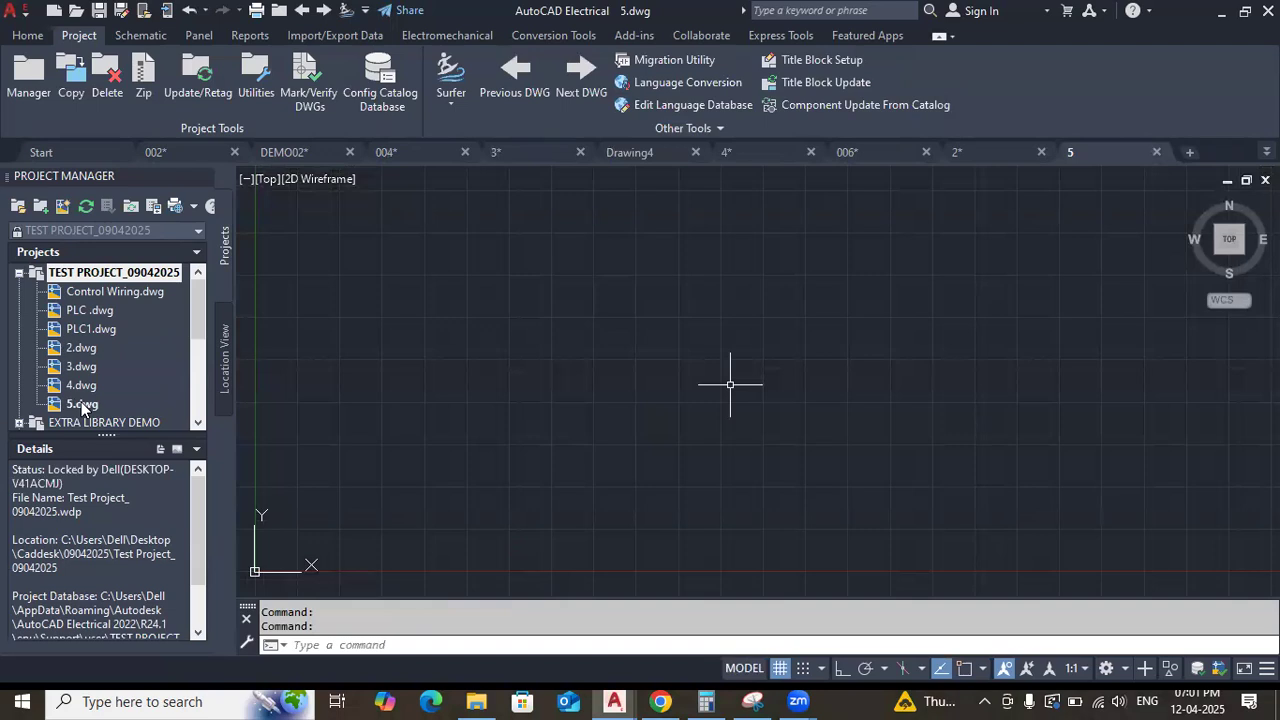
# Switch to Drawing4 and check which drawing commands are available for TEST PROJECT_09042025.
pyautogui.click(664, 154)
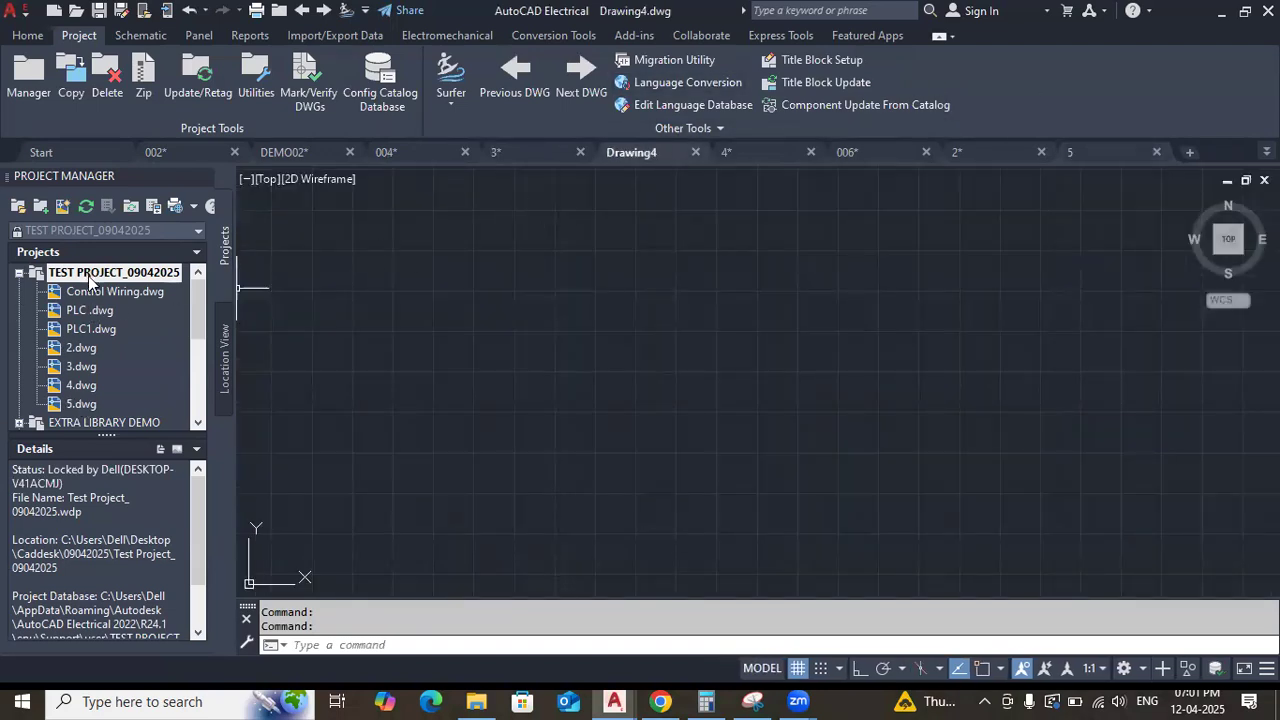
pyautogui.click(77, 388)
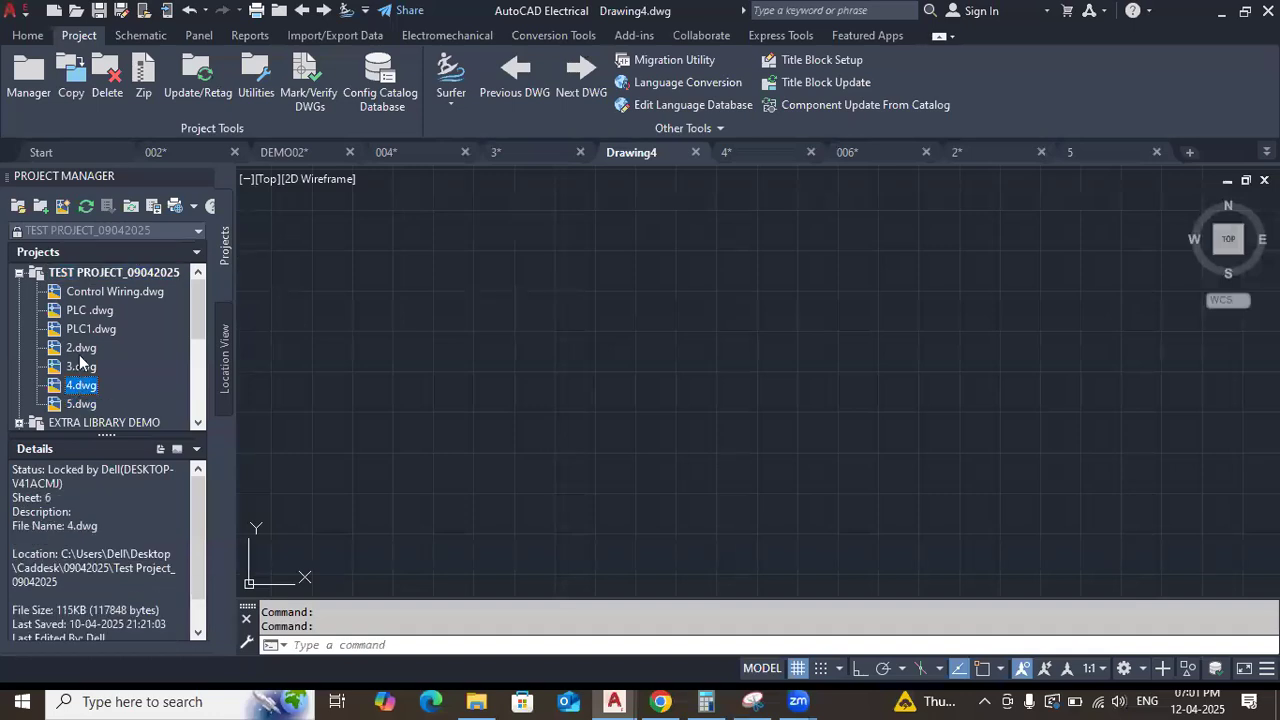
pyautogui.click(77, 366)
pyautogui.rightClick(86, 276)
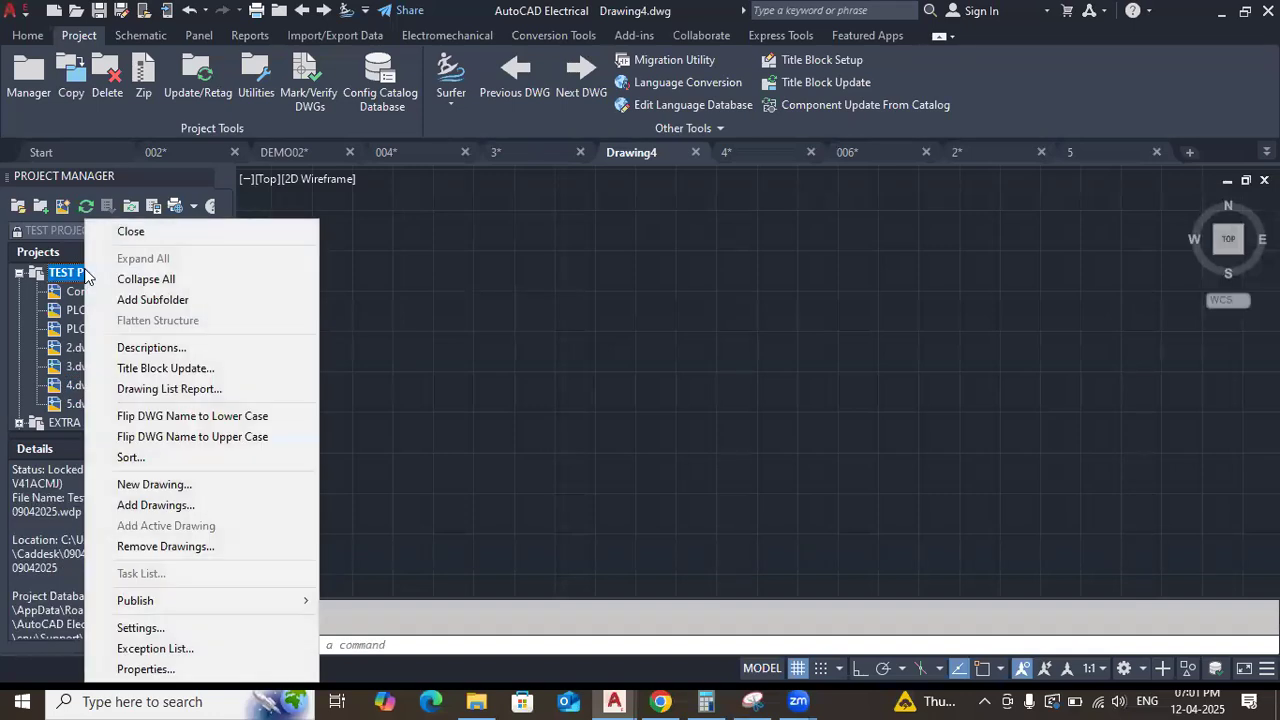
pyautogui.click(597, 517)
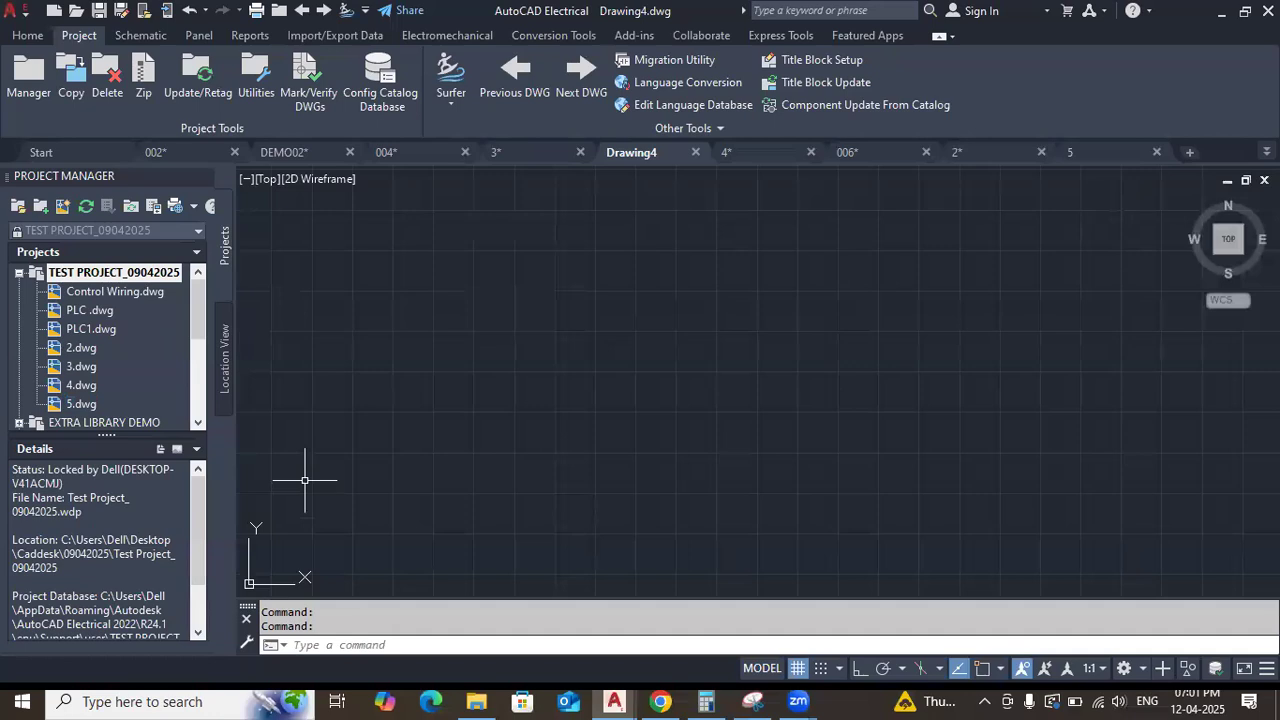
# Open 5.dwg from the drawing list of TEST PROJECT_09042025.
pyautogui.scroll(-1, 114, 361)
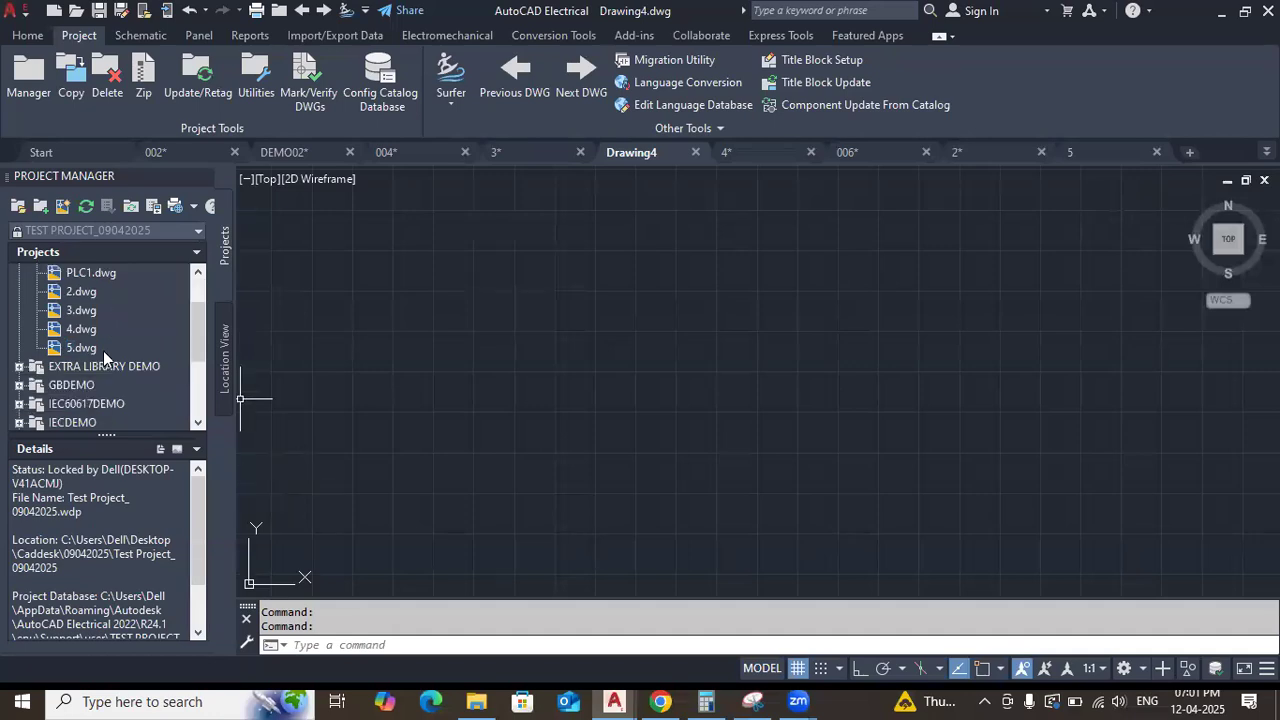
pyautogui.doubleClick(76, 348)
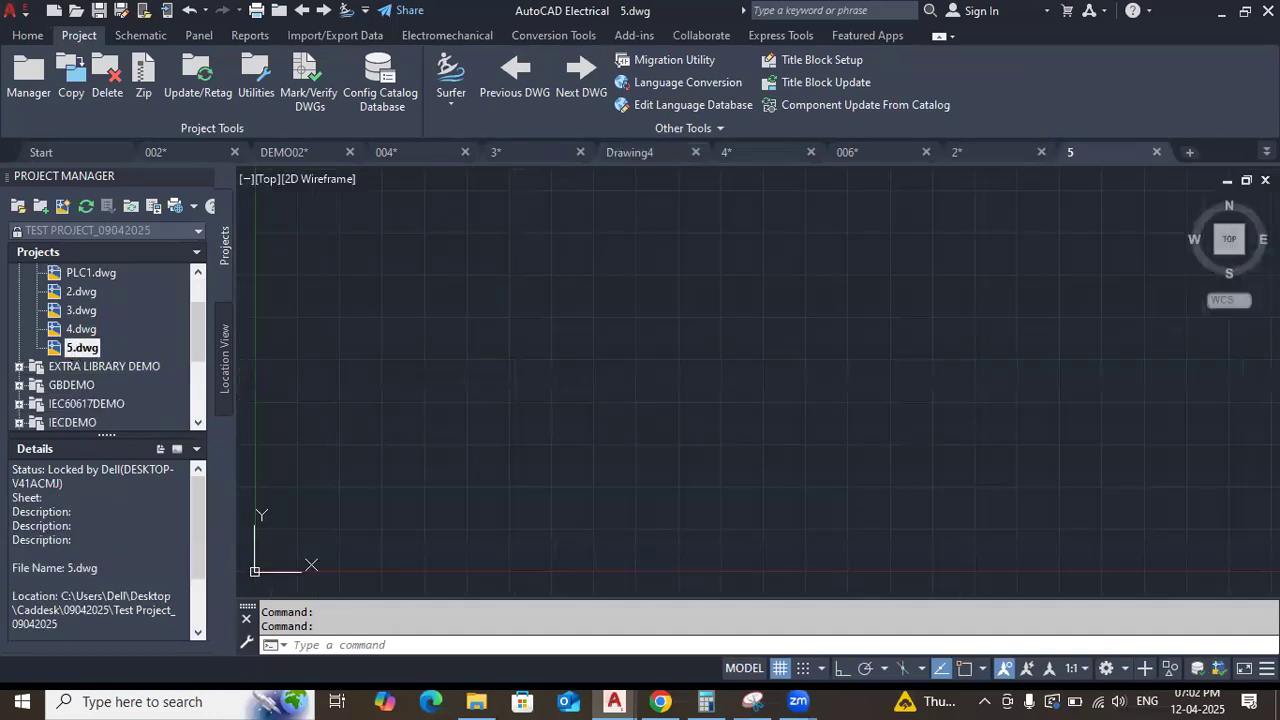
pyautogui.scroll(1, 66, 360)
pyautogui.scroll(-10, 524, 358)
pyautogui.scroll(3, 700, 322)
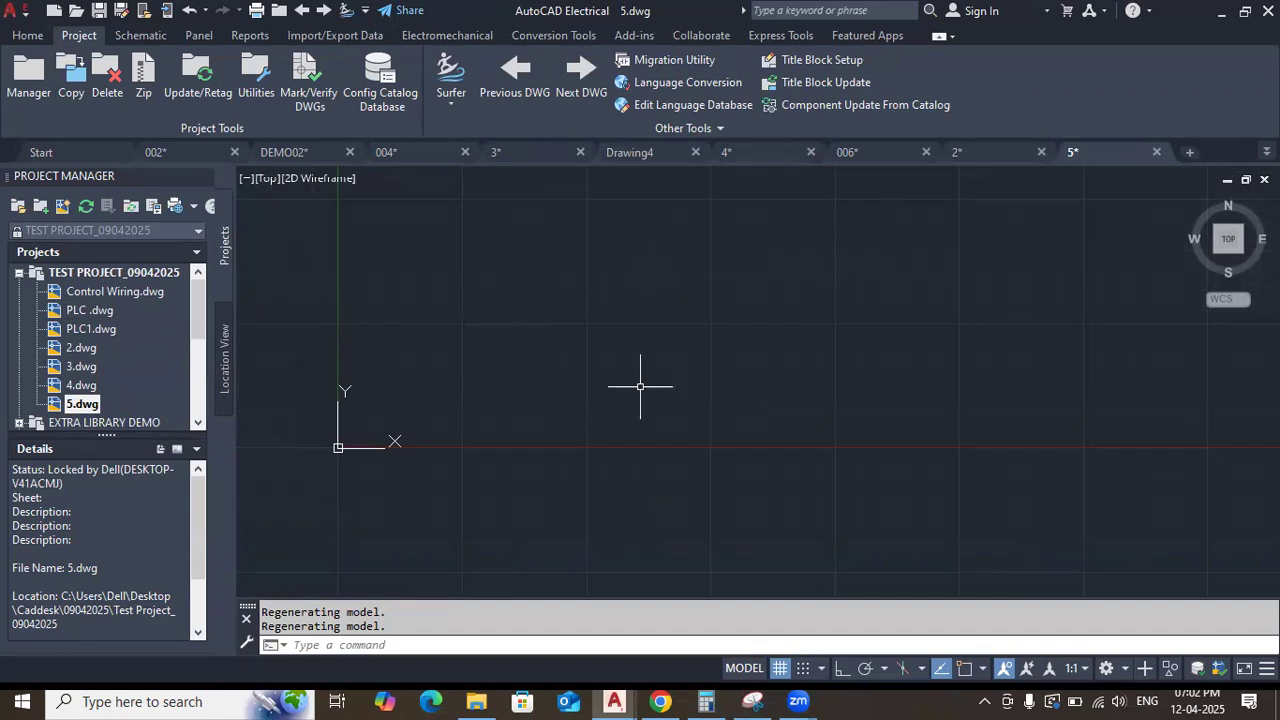
# Add the Power Wiring drawing from the Test Project_04072025 folder to TEST PROJECT_09042025, applying the project default values to its drawing settings.
pyautogui.rightClick(94, 272)
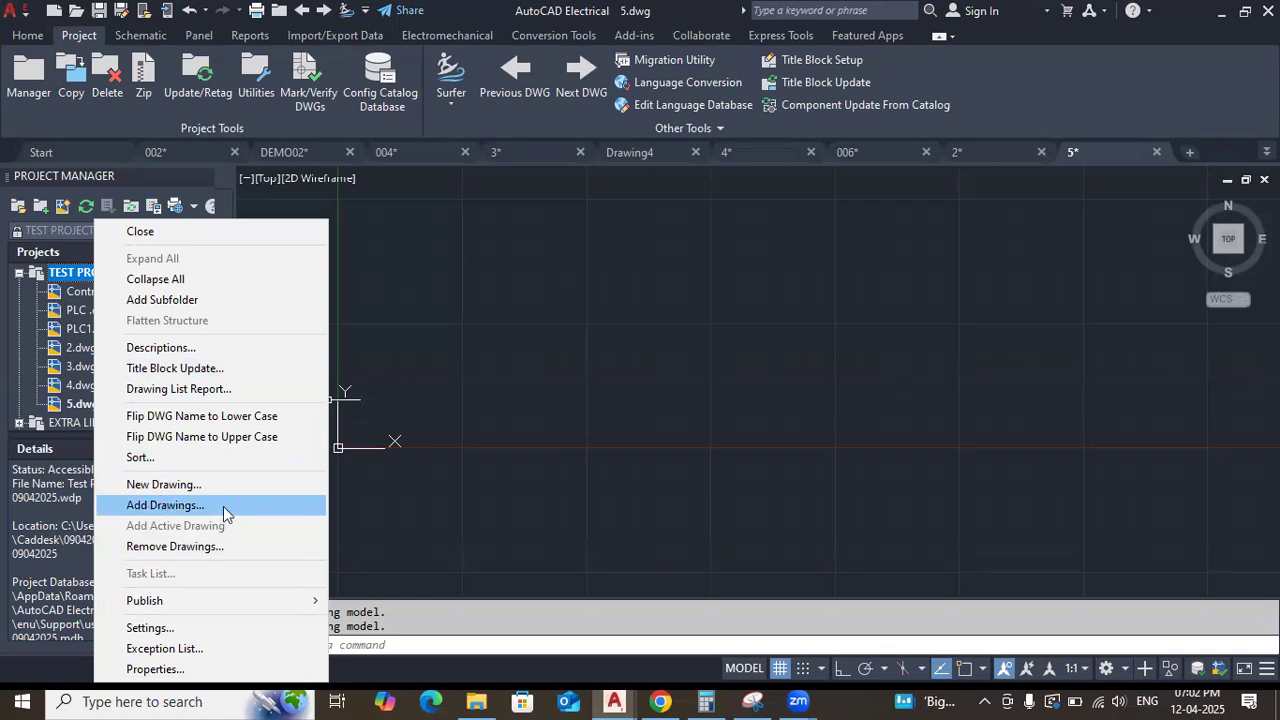
pyautogui.click(223, 506)
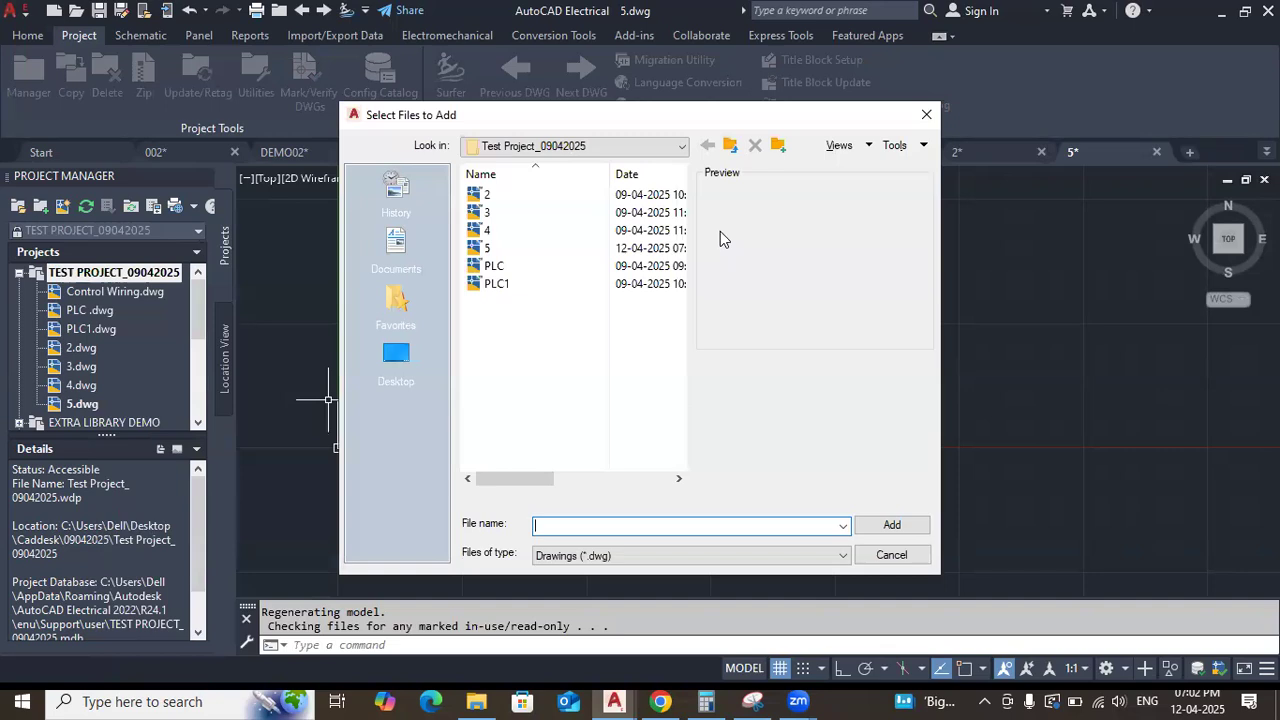
pyautogui.click(732, 146)
pyautogui.click(731, 146)
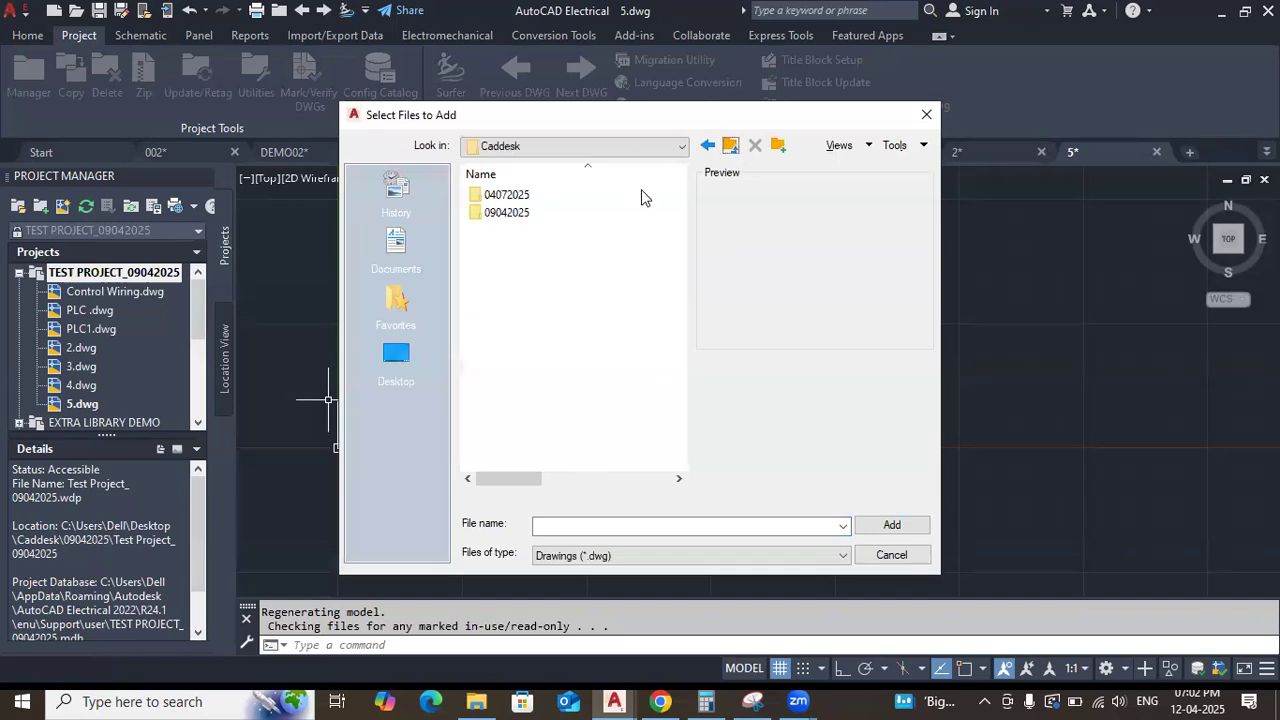
pyautogui.doubleClick(540, 193)
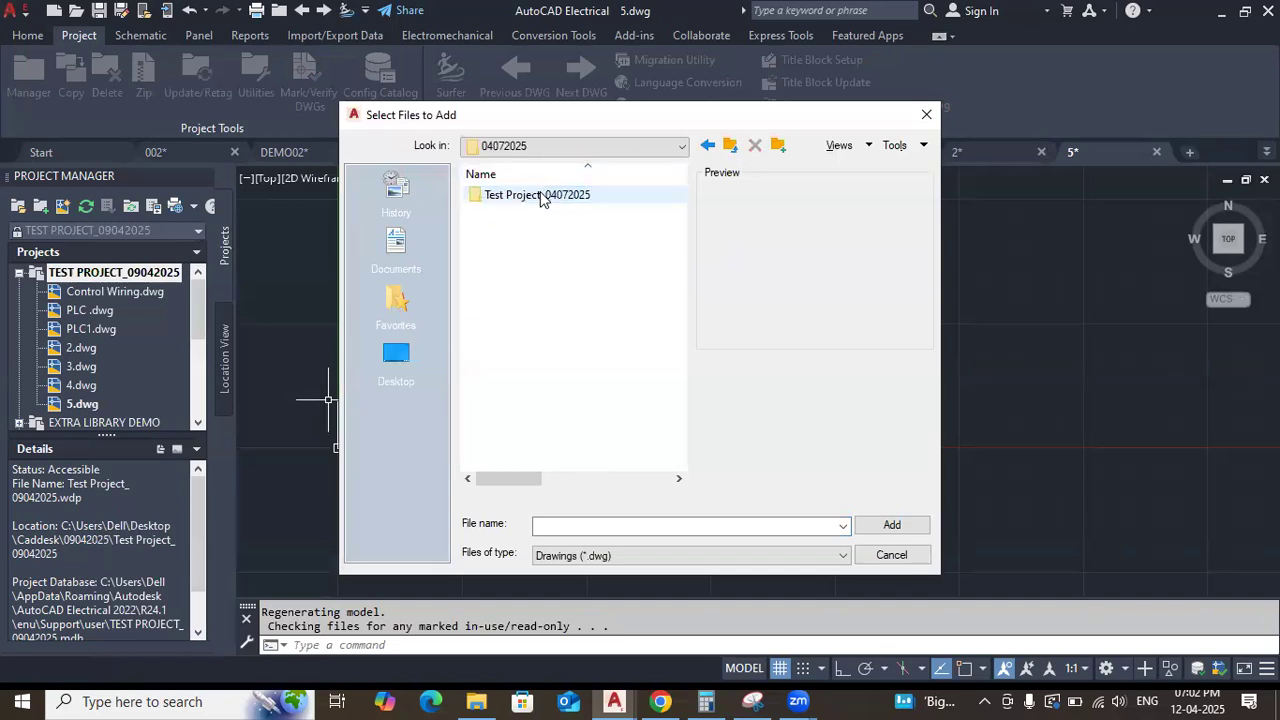
pyautogui.doubleClick(540, 195)
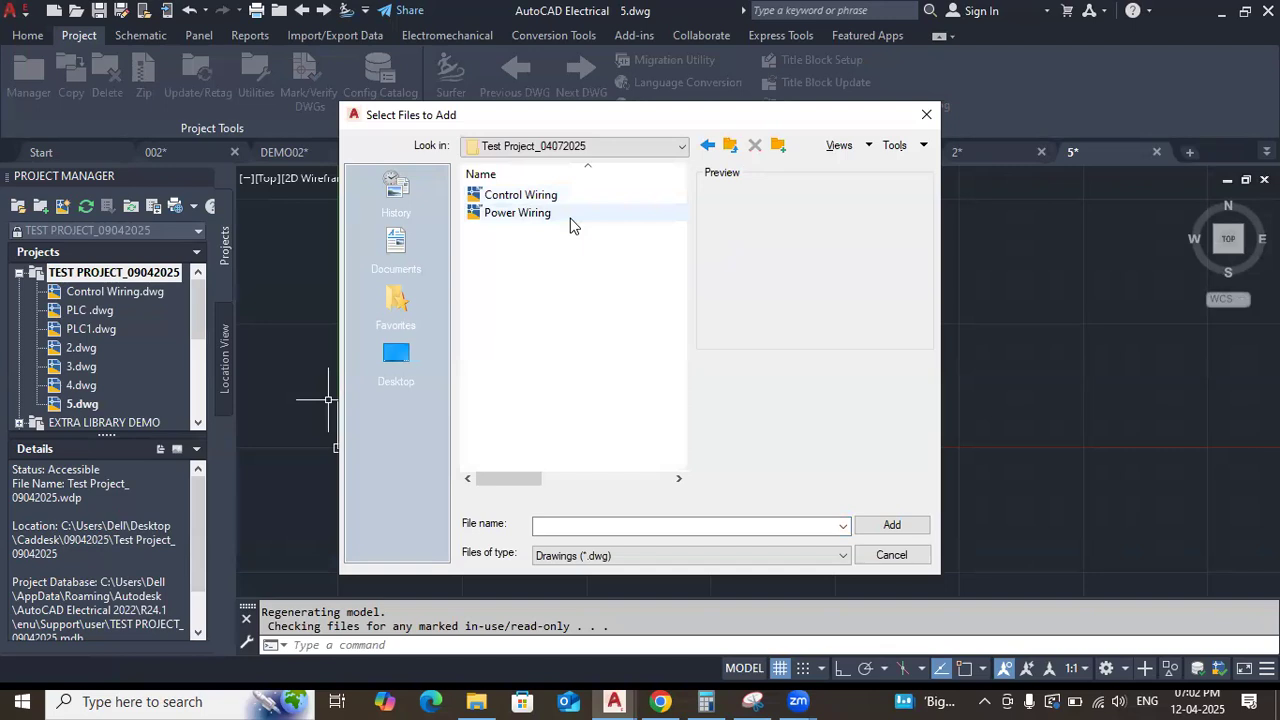
pyautogui.click(505, 215)
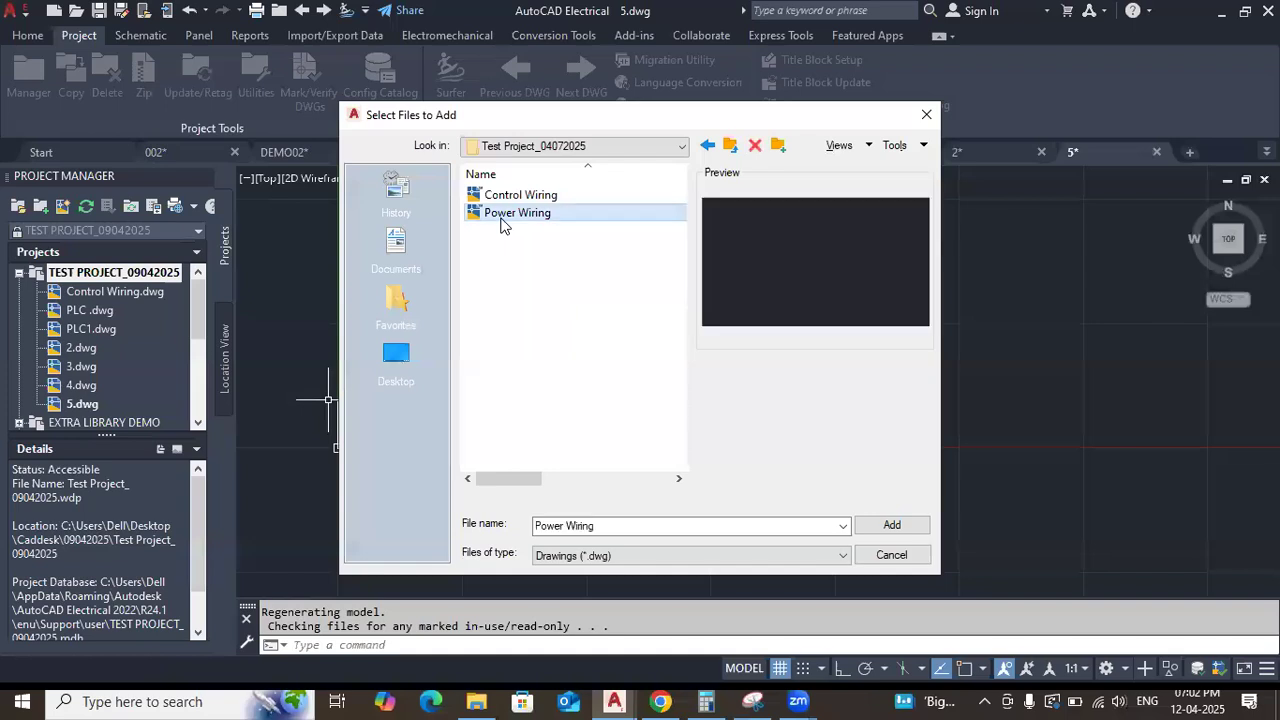
pyautogui.click(884, 524)
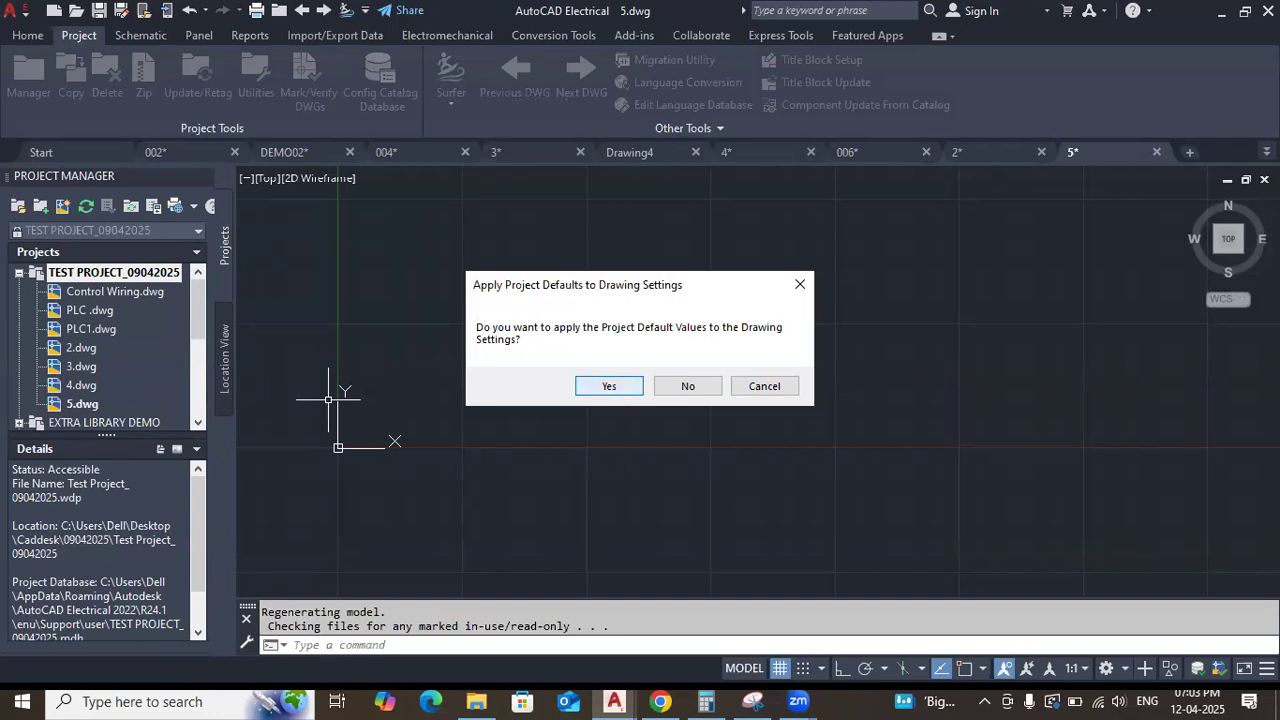
pyautogui.click(609, 386)
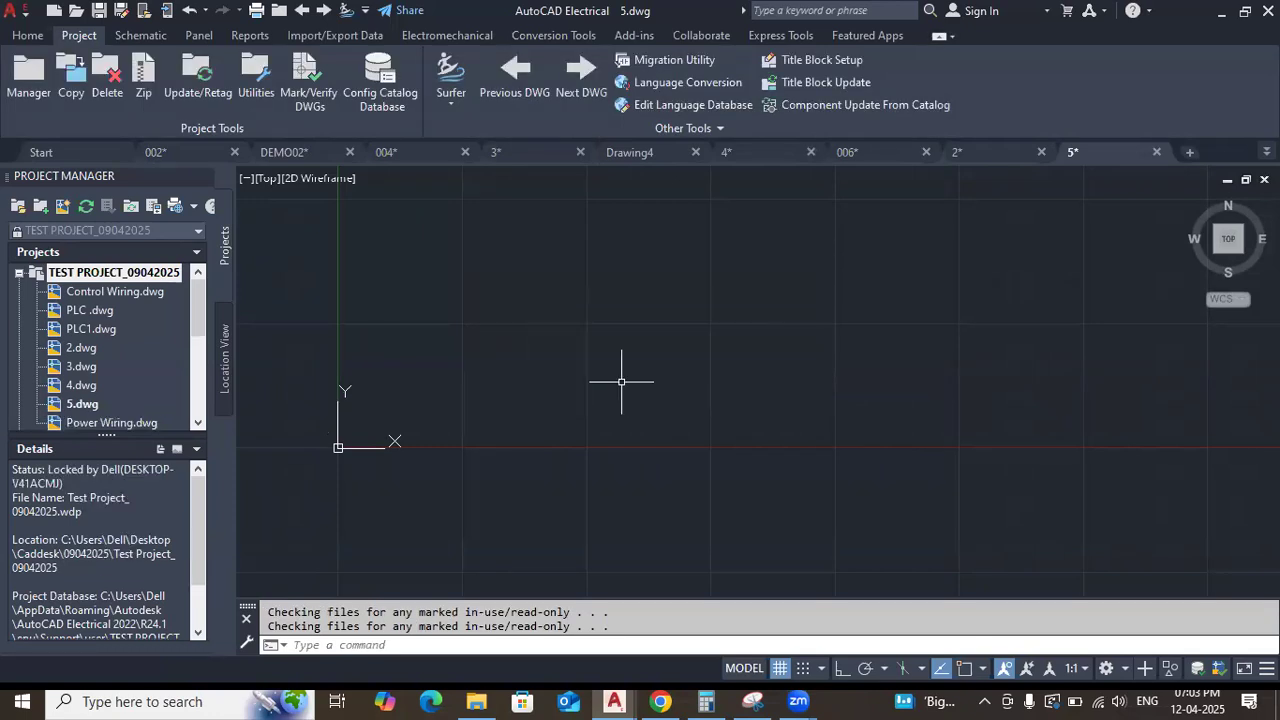
# View the file details of 5.dwg and Power Wiring.dwg, and open Power Wiring.dwg from the project.
pyautogui.scroll(-4, 135, 401)
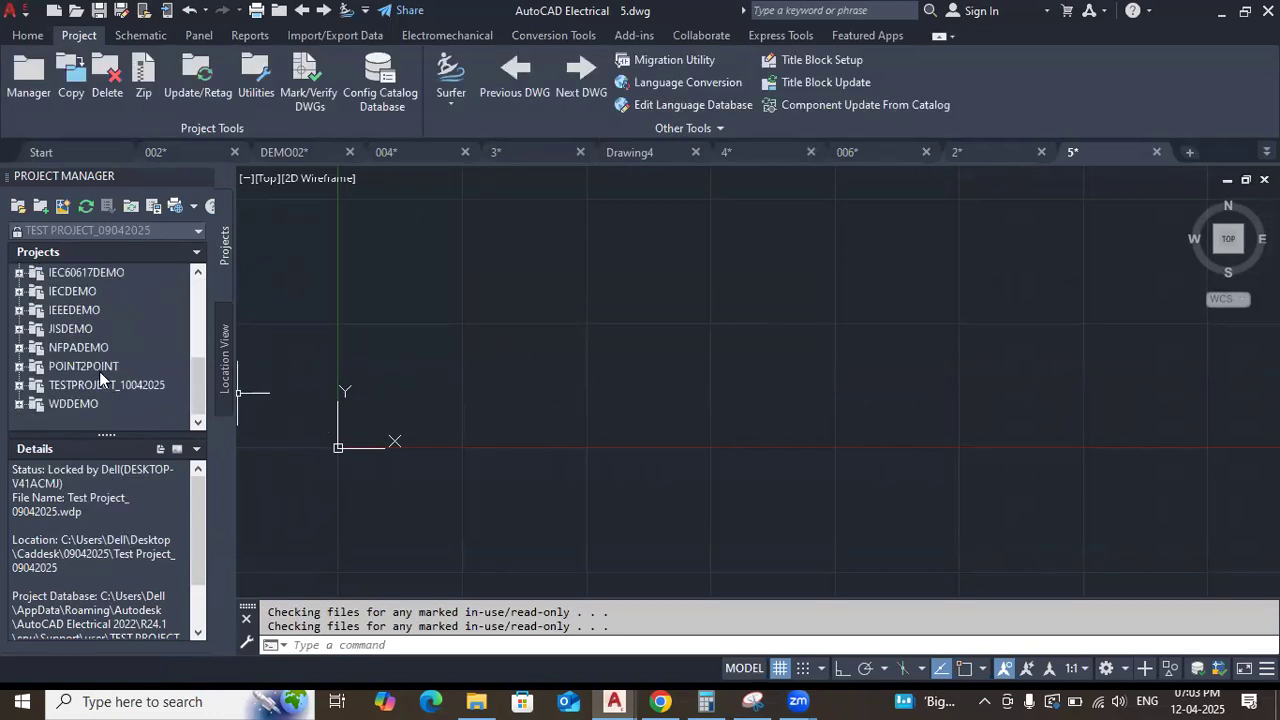
pyautogui.scroll(2, 99, 371)
pyautogui.click(83, 311)
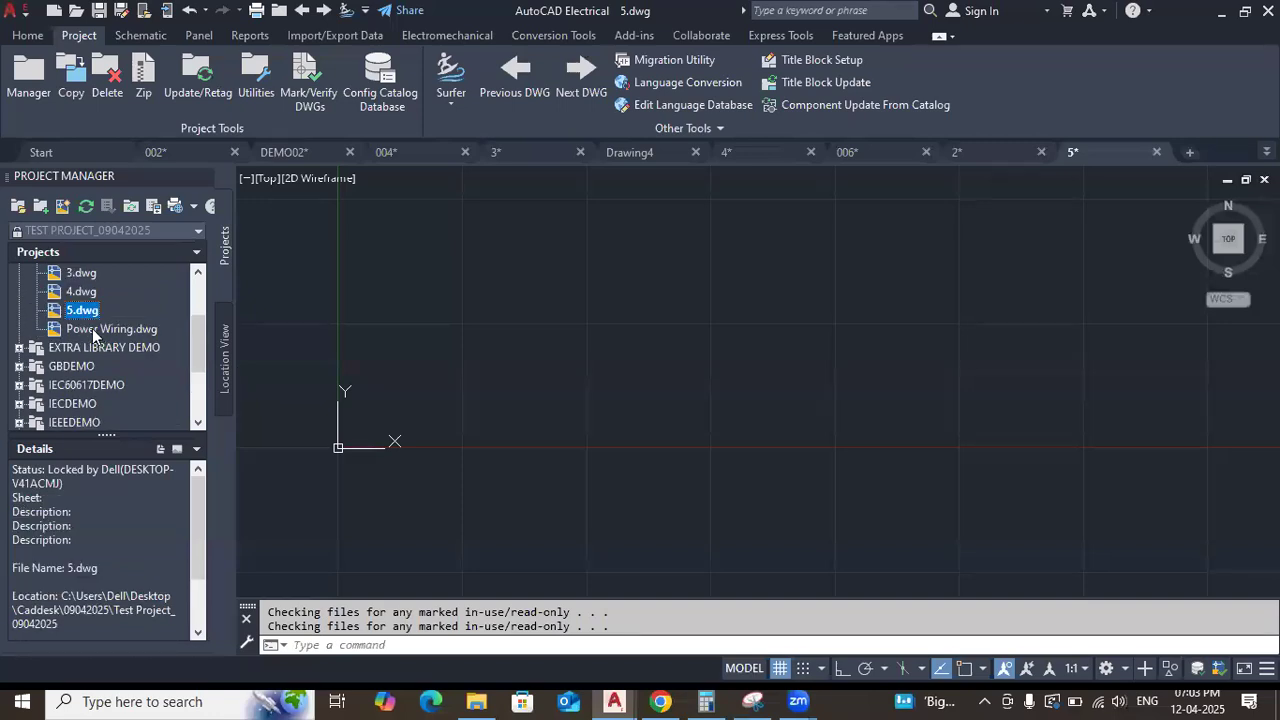
pyautogui.click(95, 330)
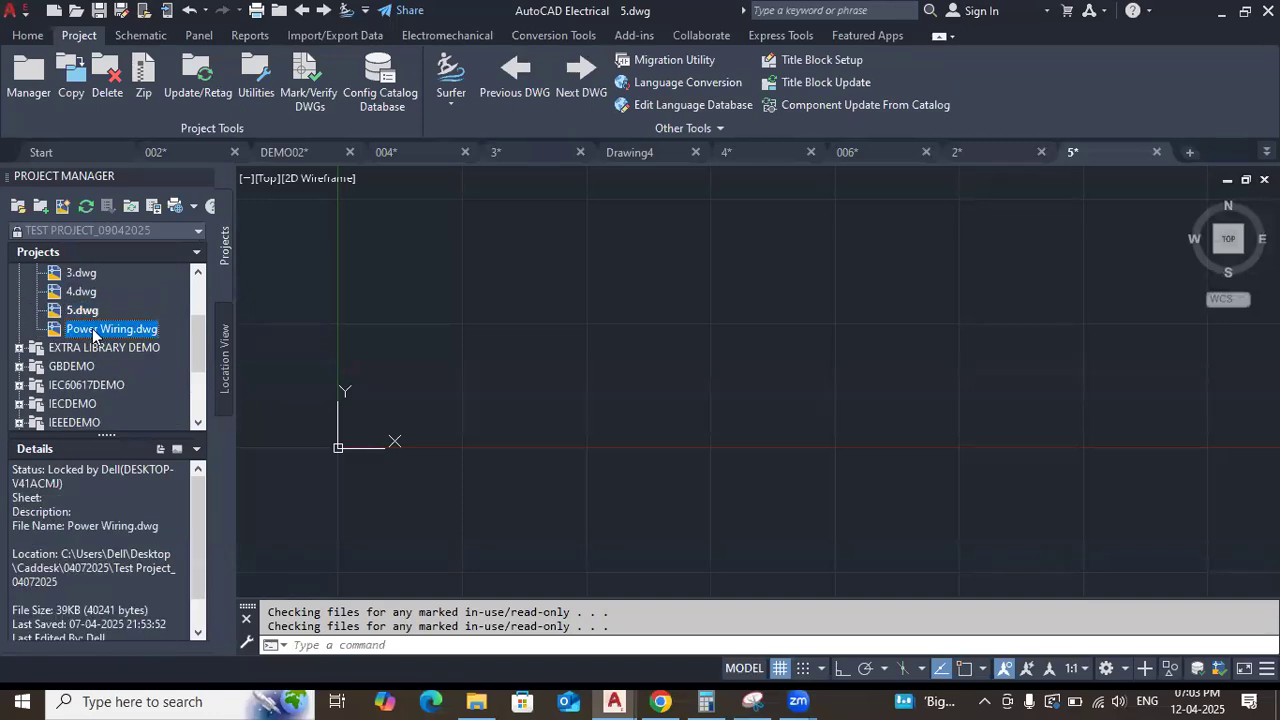
pyautogui.doubleClick(93, 330)
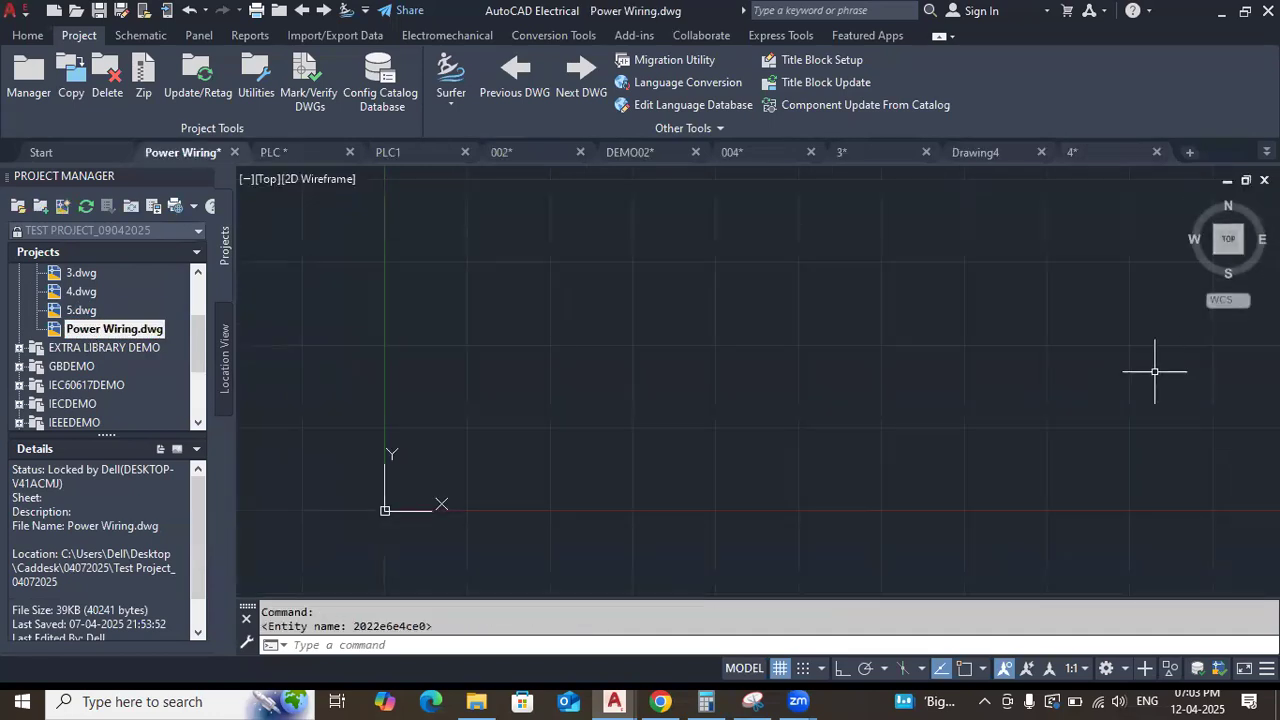
pyautogui.click(86, 335)
pyautogui.scroll(-6, 410, 373)
pyautogui.moveTo(512, 361)
pyautogui.mouseDown(button='middle')
pyautogui.moveTo(534, 425)
pyautogui.moveTo(740, 349)
pyautogui.mouseUp(button='middle')
pyautogui.scroll(-3, 691, 366)
pyautogui.moveTo(453, 434); pyautogui.dragTo(359, 458, button='middle')
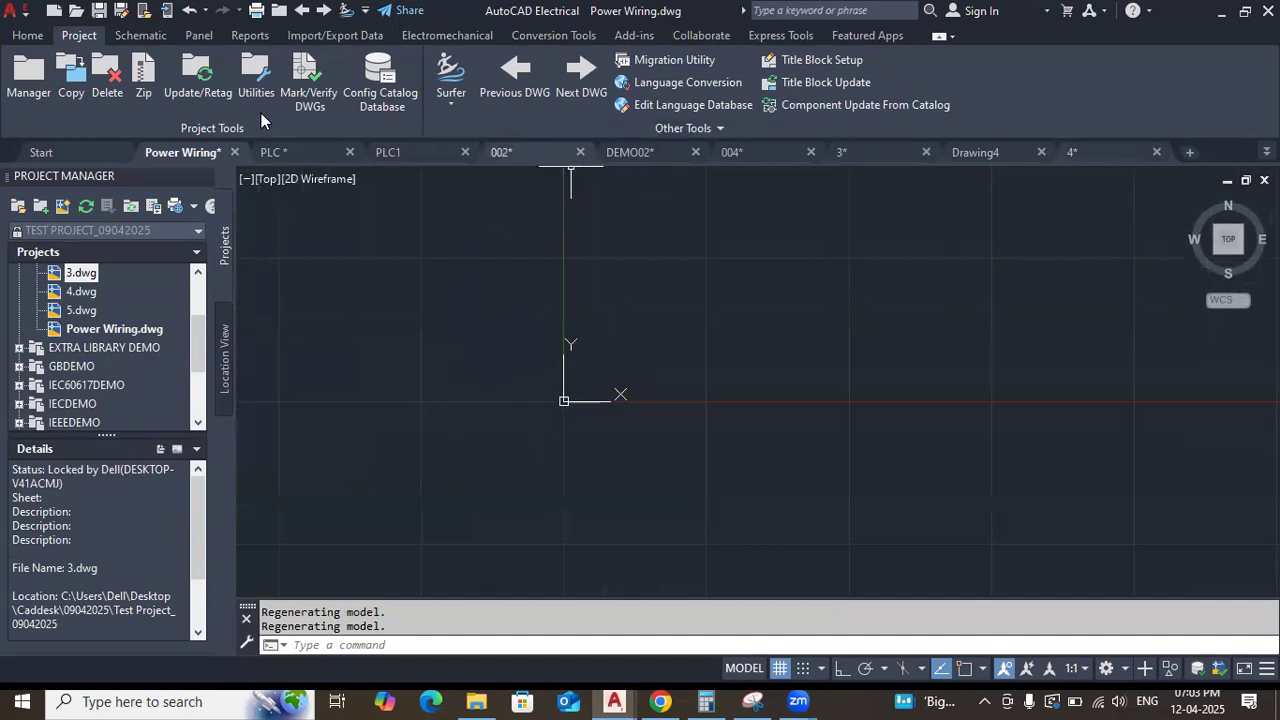
pyautogui.click(118, 36)
pyautogui.click(94, 38)
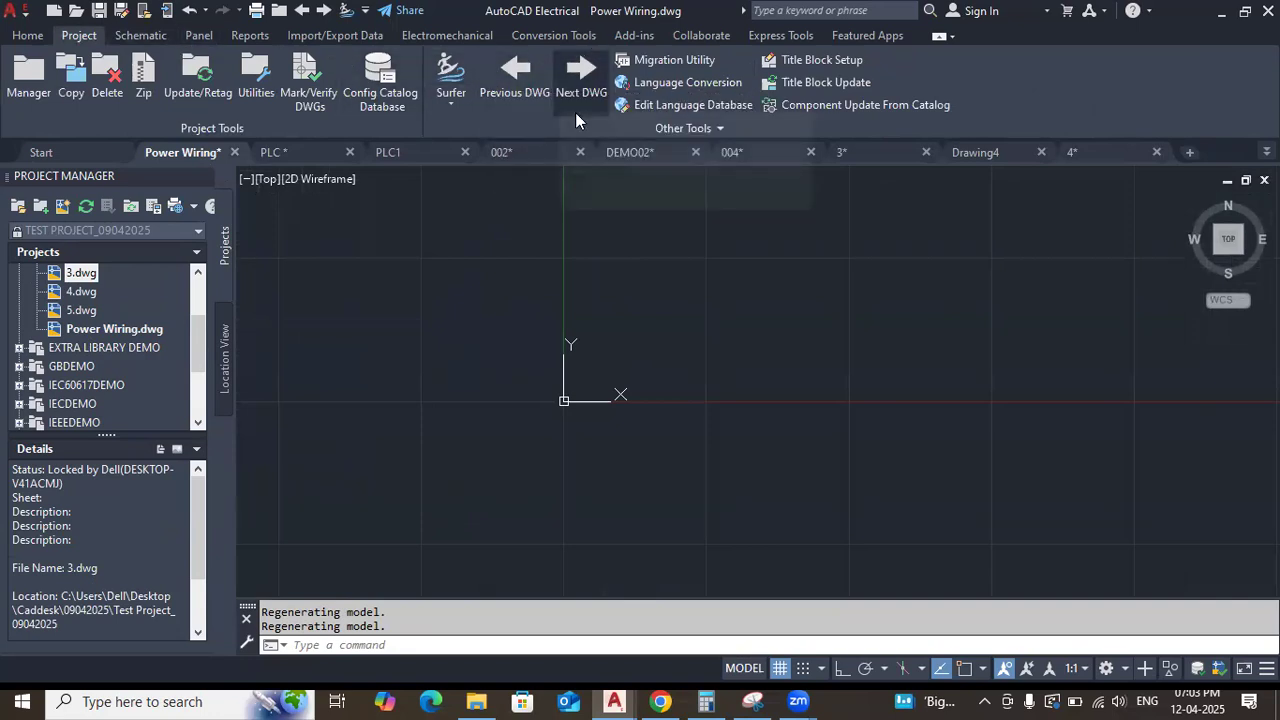
pyautogui.scroll(2, 87, 410)
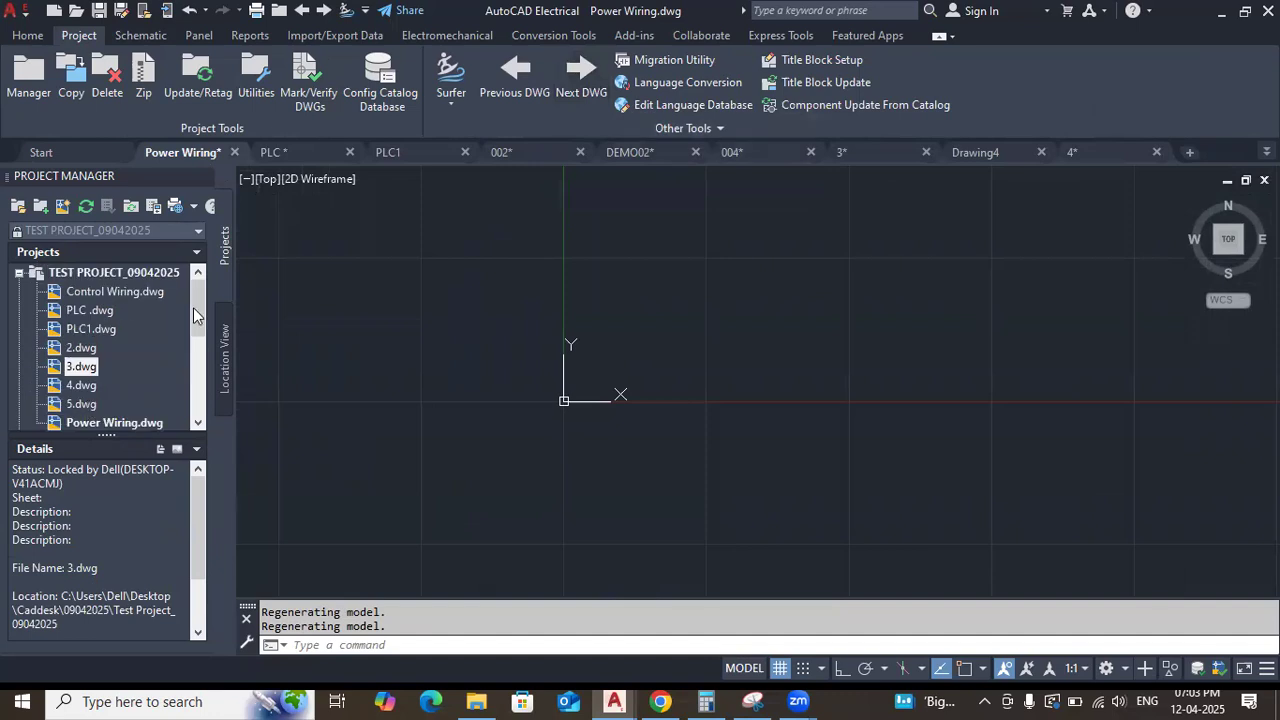
pyautogui.moveTo(194, 318); pyautogui.dragTo(194, 326)
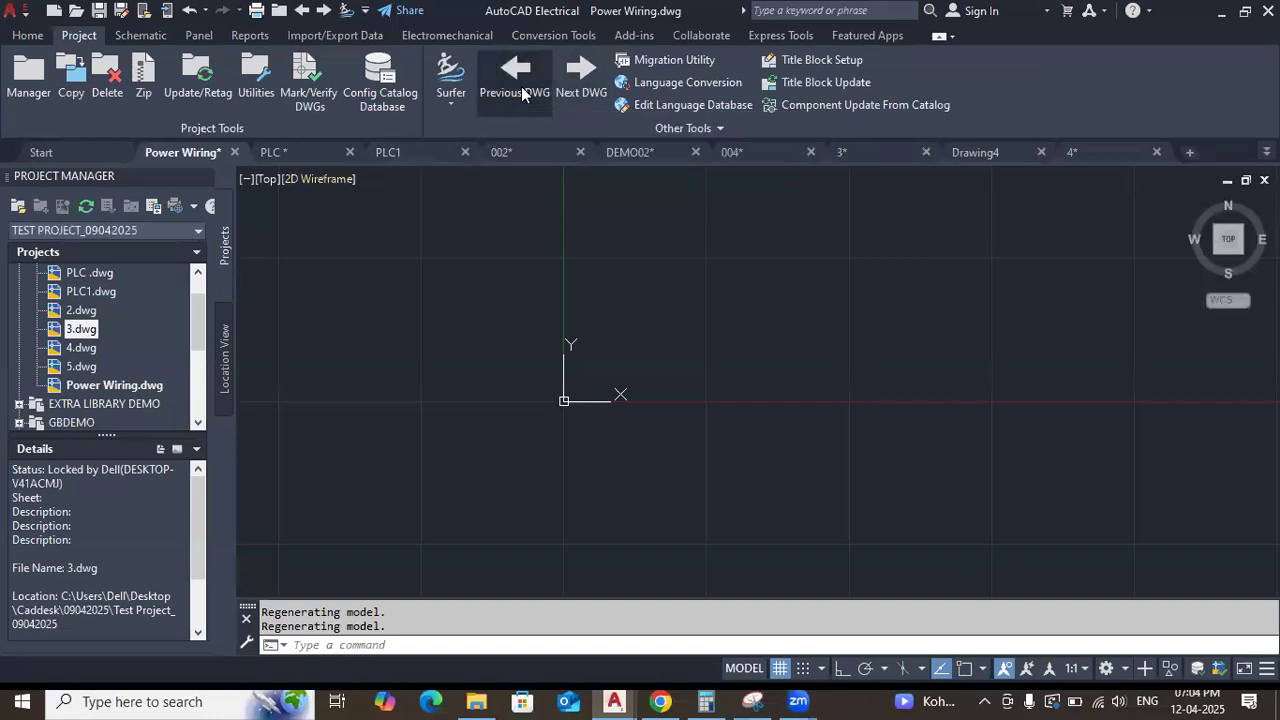
# Open 5.dwg from the project and go to the previous project drawing, 4.dwg.
pyautogui.doubleClick(82, 367)
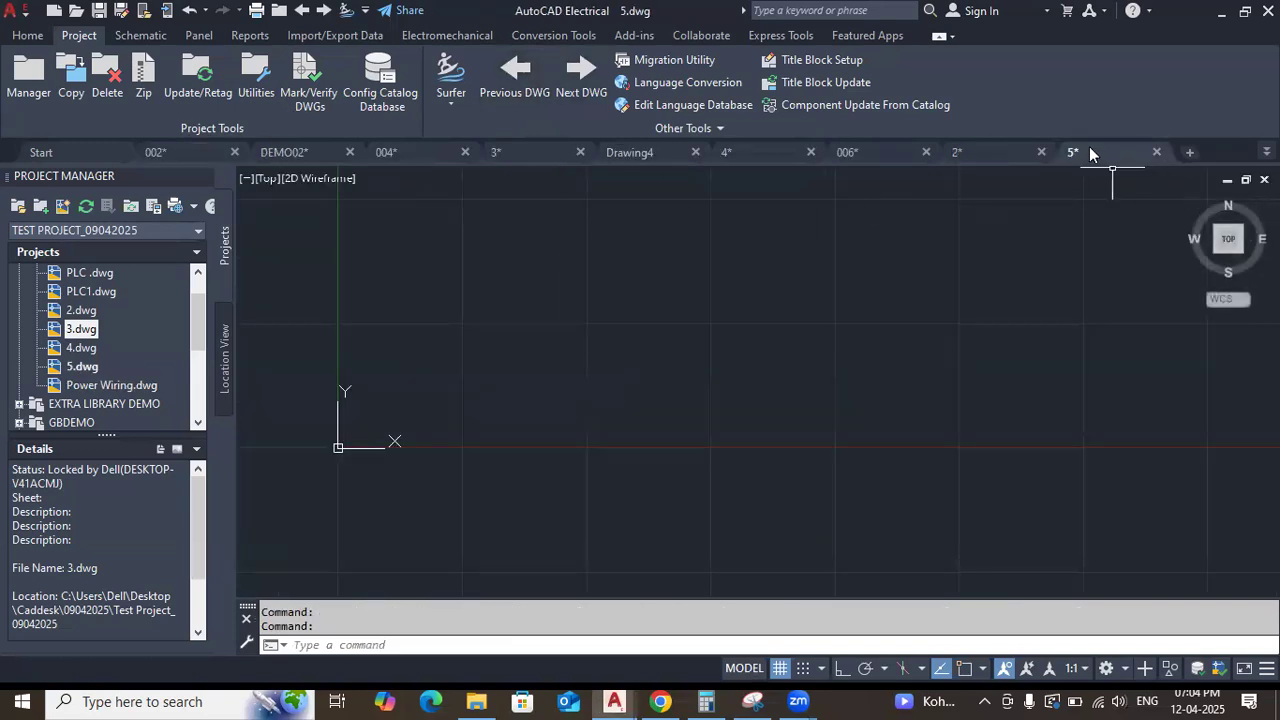
pyautogui.moveTo(1080, 150)
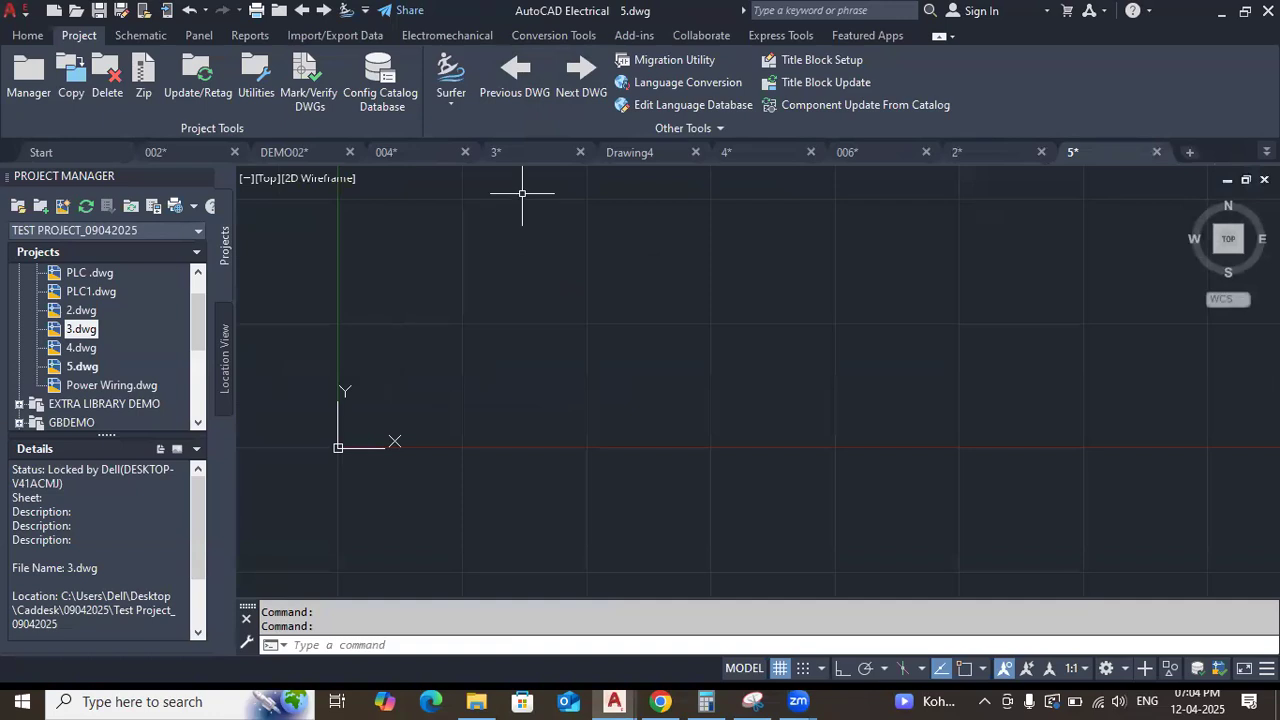
pyautogui.click(523, 82)
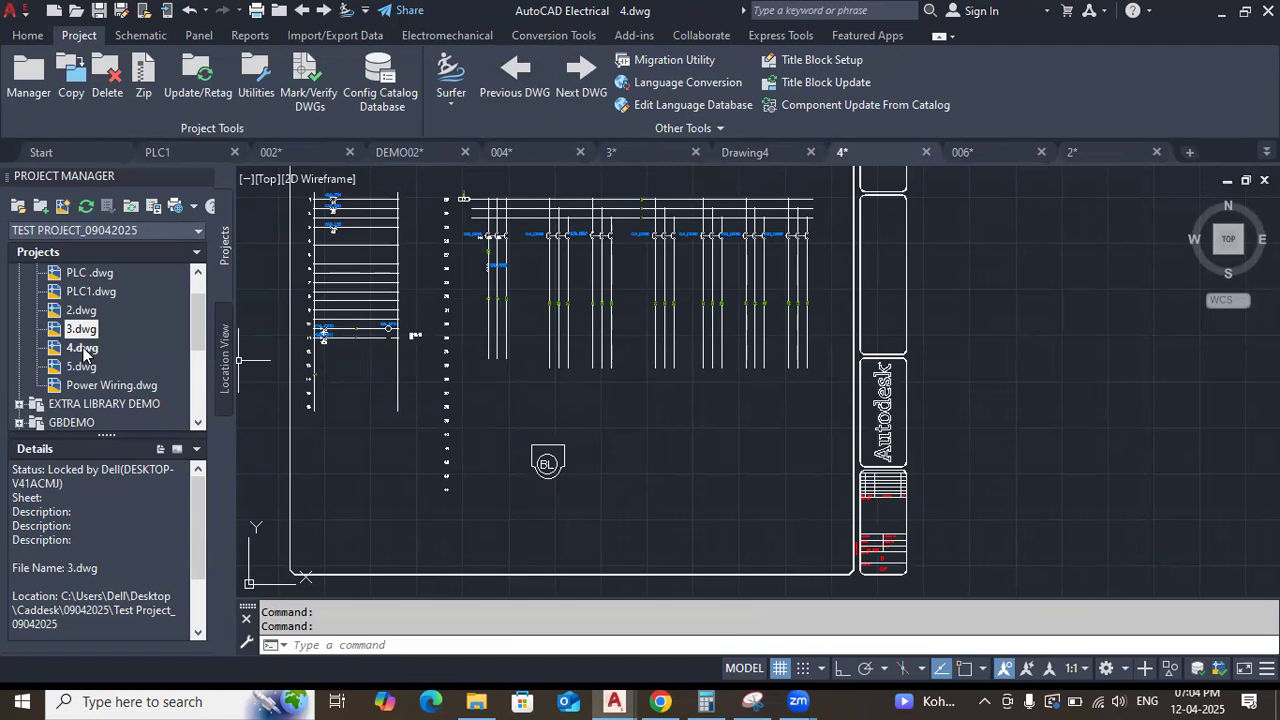
pyautogui.moveTo(860, 157)
pyautogui.scroll(-6, 726, 420)
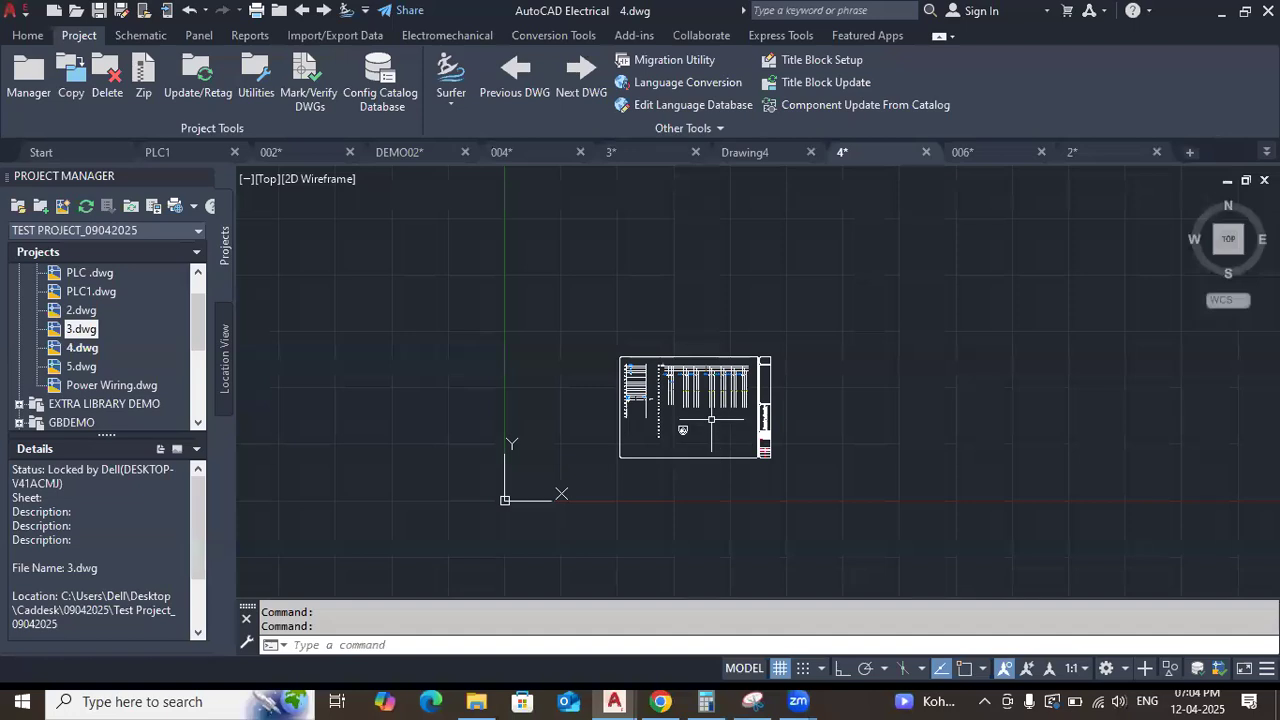
pyautogui.scroll(2, 711, 419)
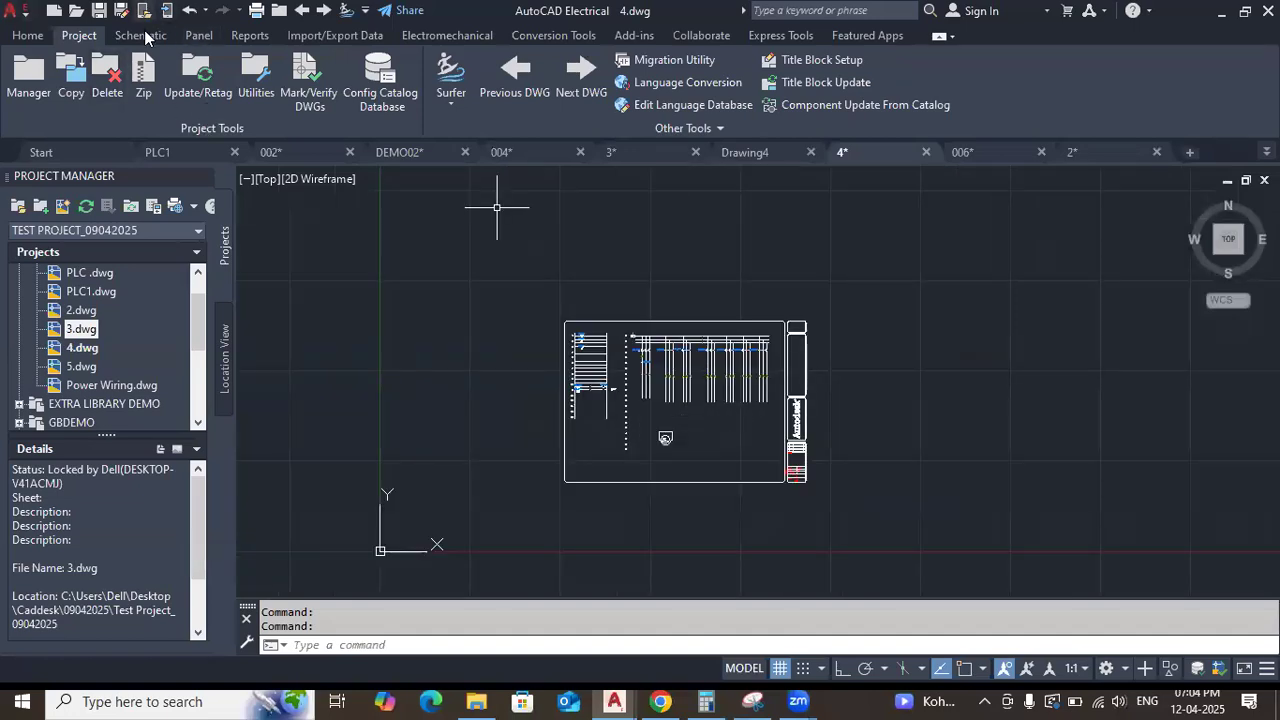
# Insert a Mushroom Head NC push button on wire 38 below circuit breaker CAD_CB26D, accepting the default component data.
pyautogui.click(142, 35)
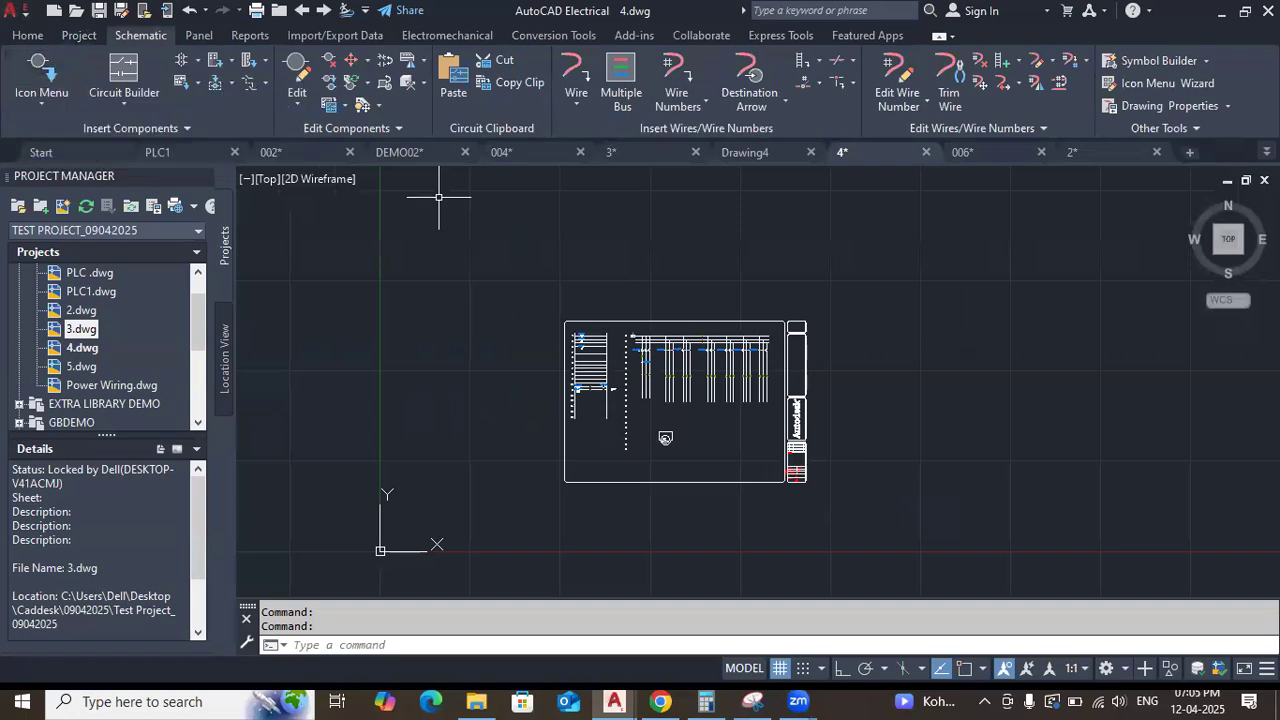
pyautogui.click(46, 70)
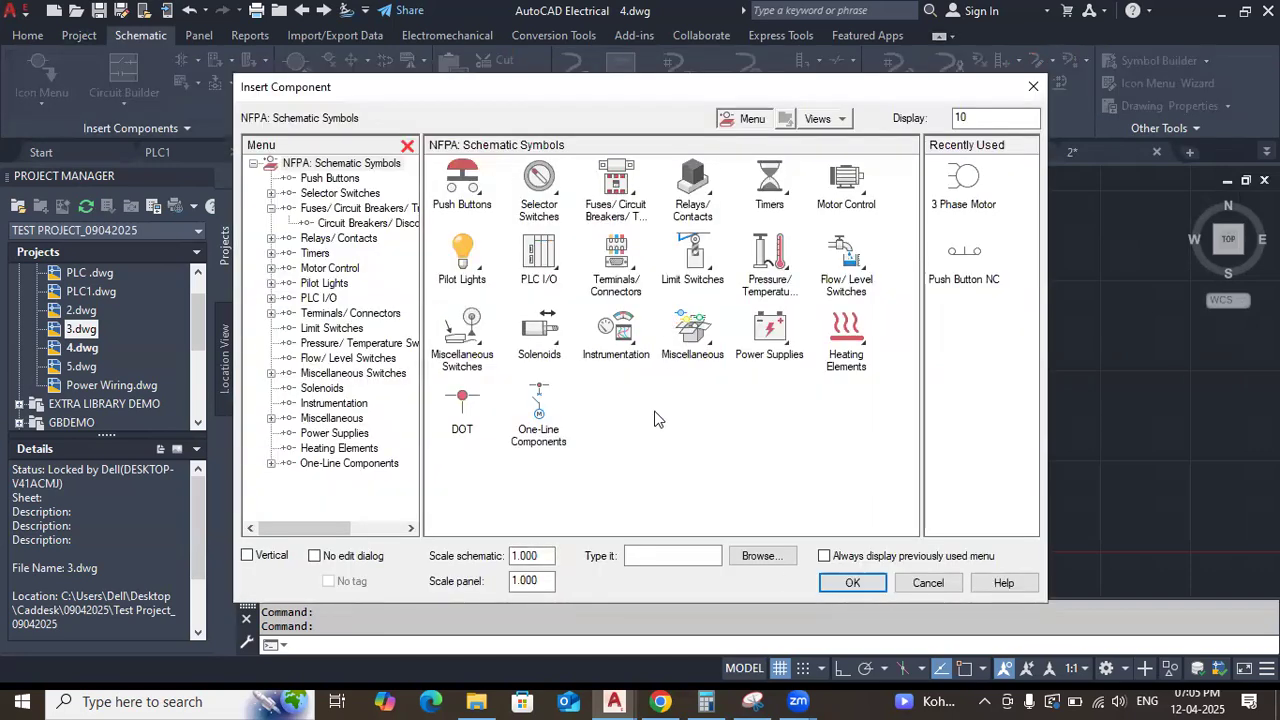
pyautogui.click(448, 184)
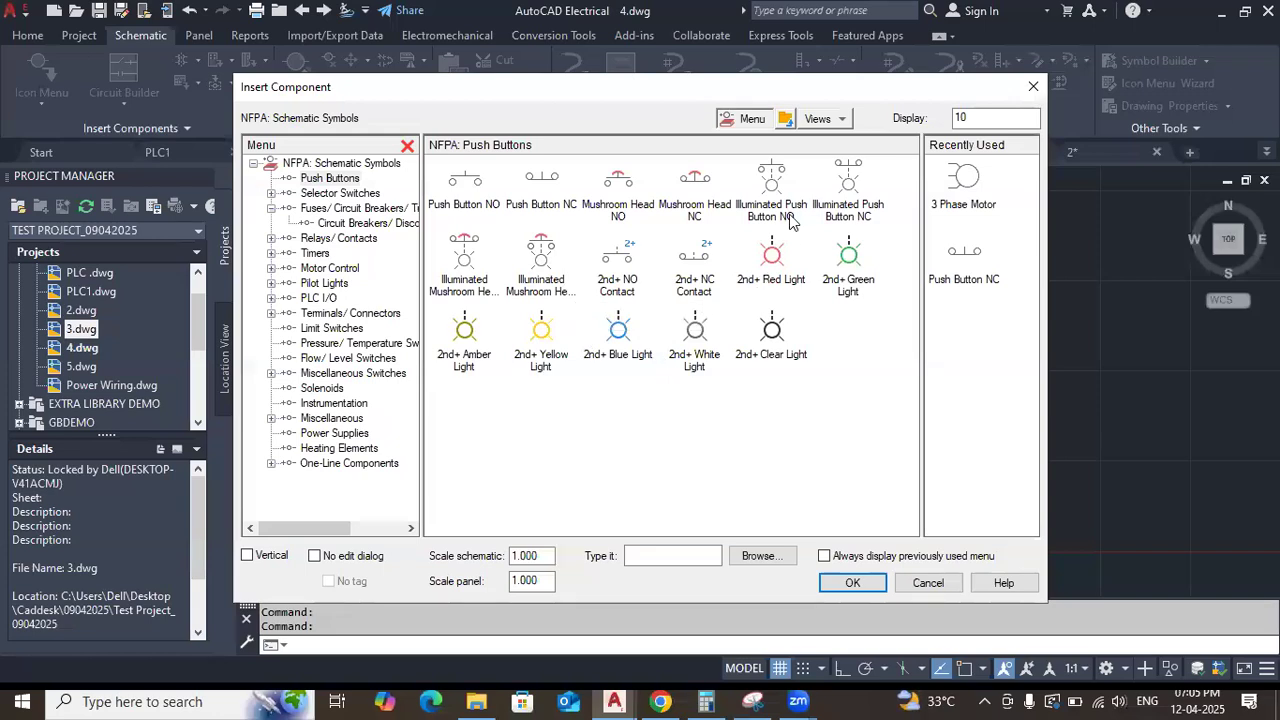
pyautogui.click(698, 215)
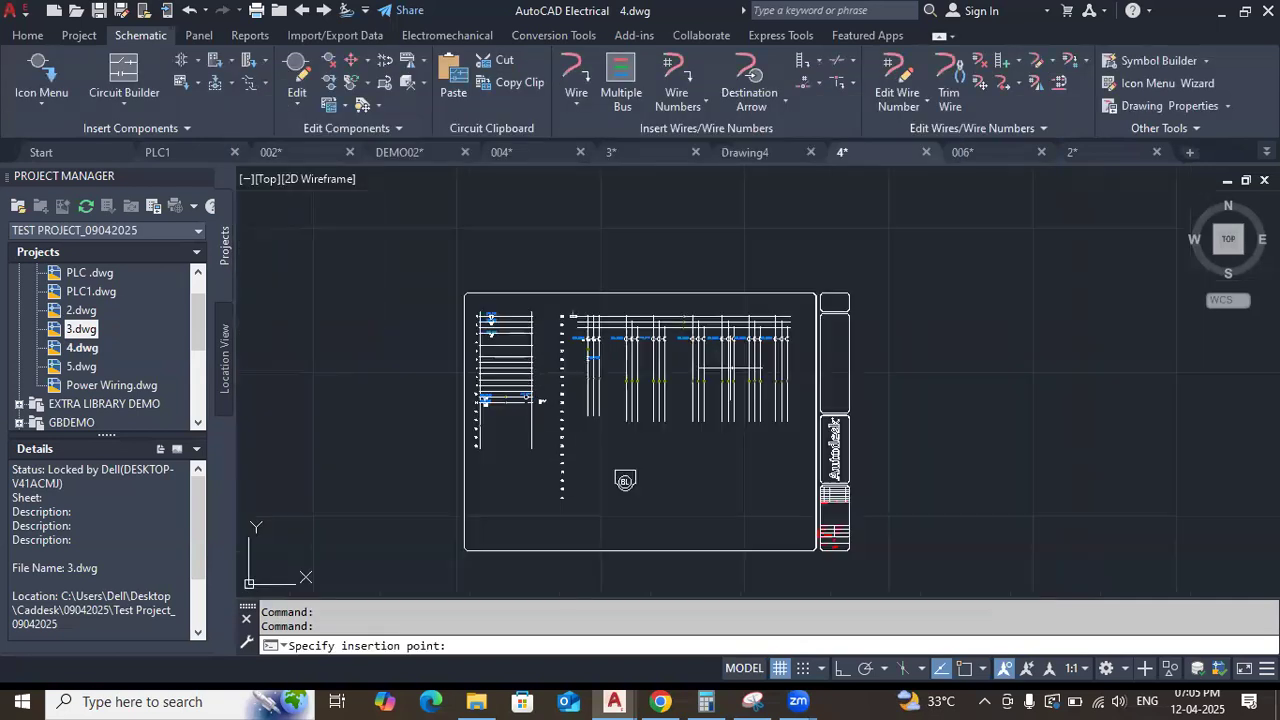
pyautogui.scroll(5, 712, 365)
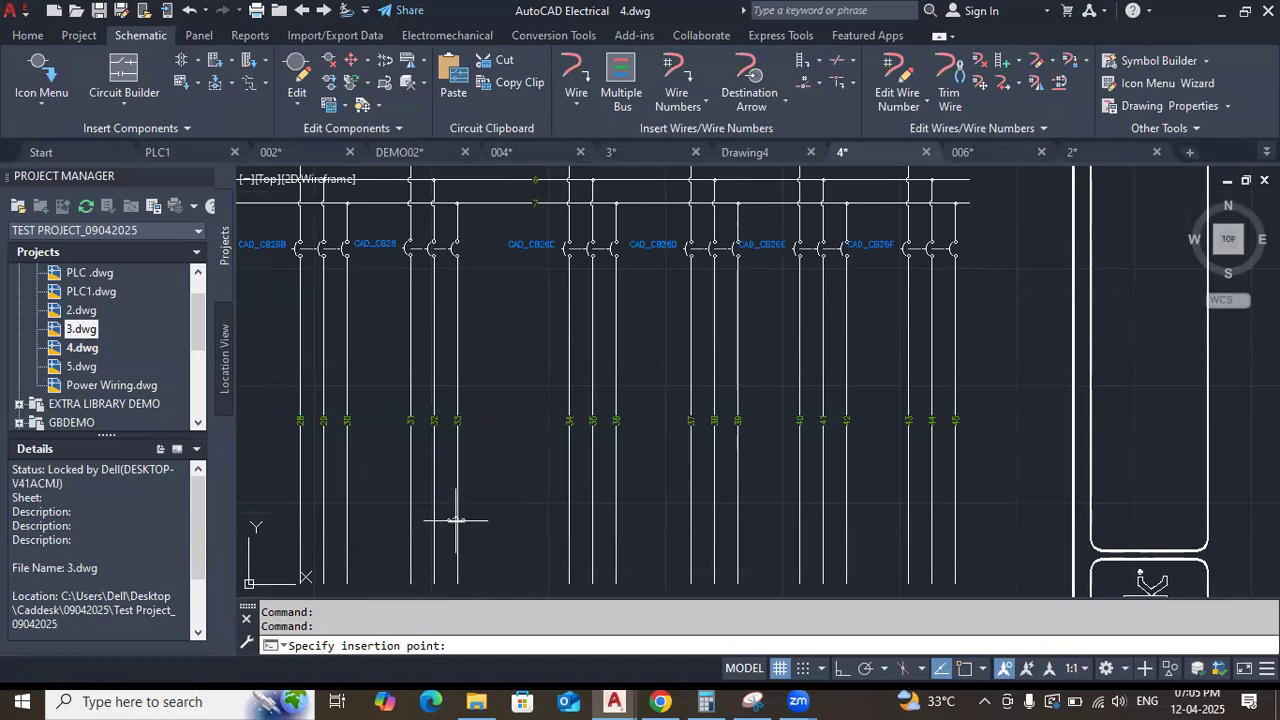
pyautogui.click(715, 312)
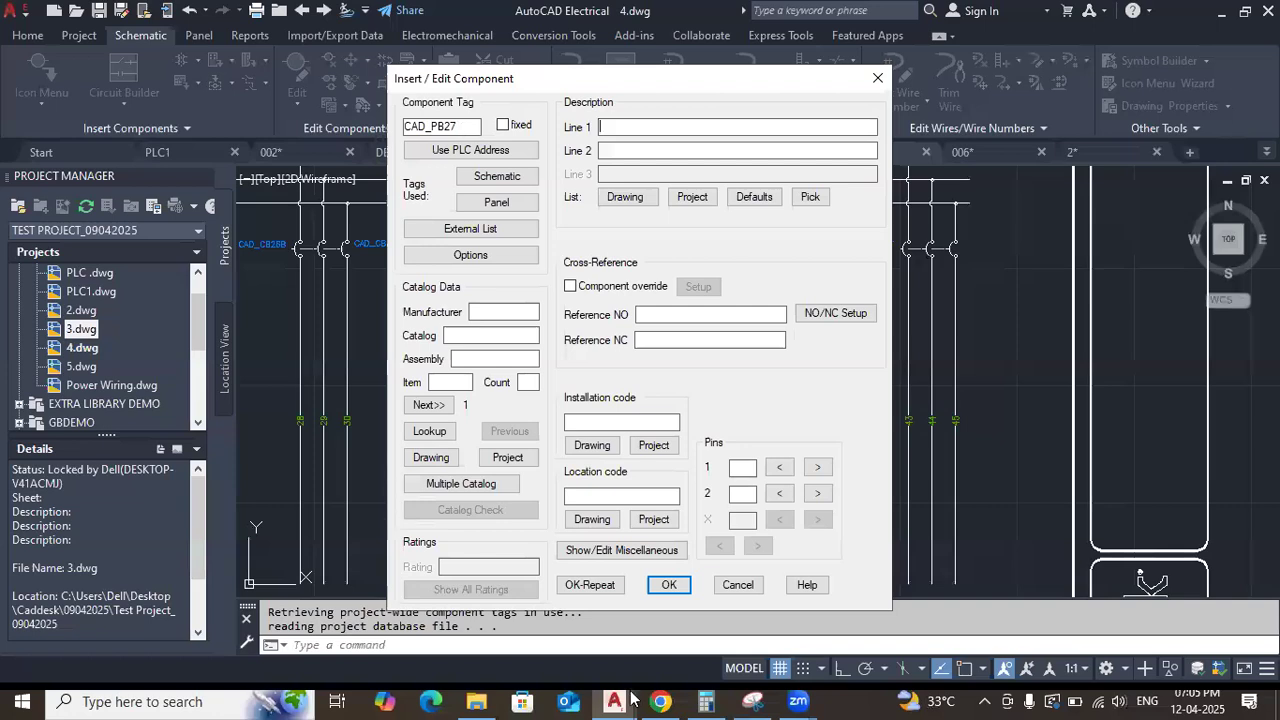
pyautogui.click(664, 584)
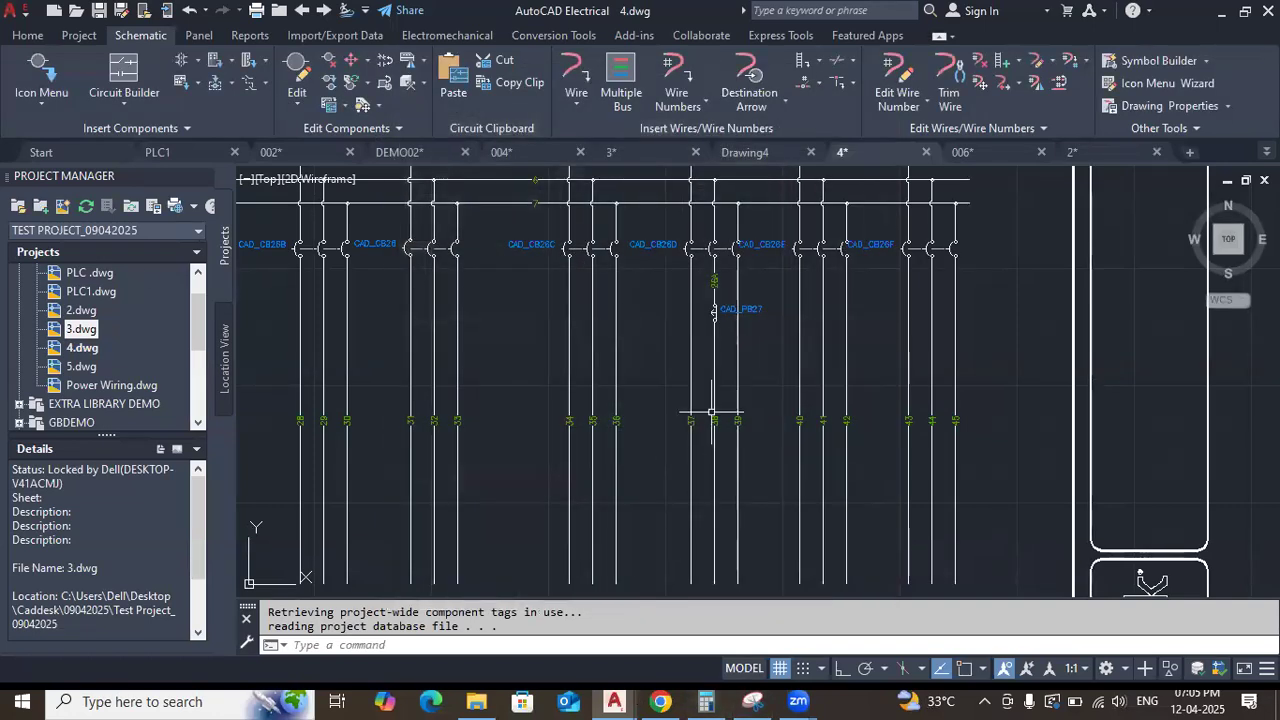
# Examine the inserted push button's symbol, tag and adjacent wire number, and its place among the three-phase circuits.
pyautogui.scroll(-2, 711, 405)
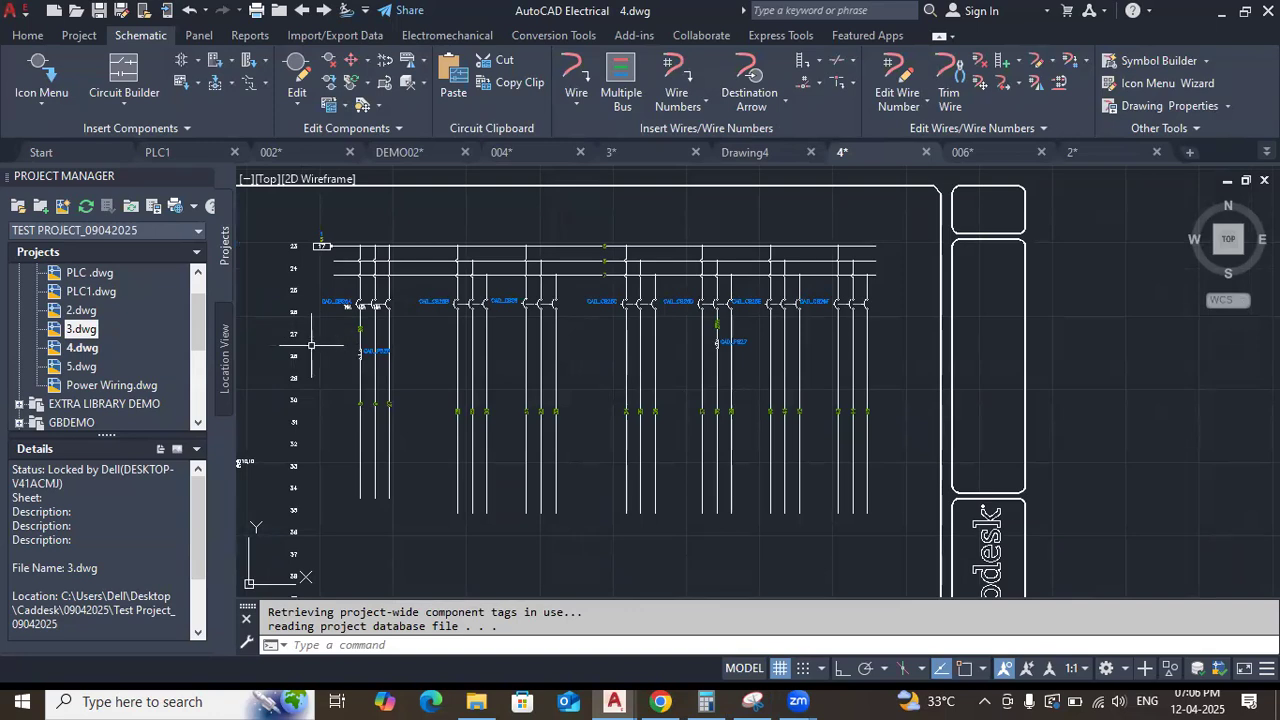
pyautogui.scroll(5, 703, 343)
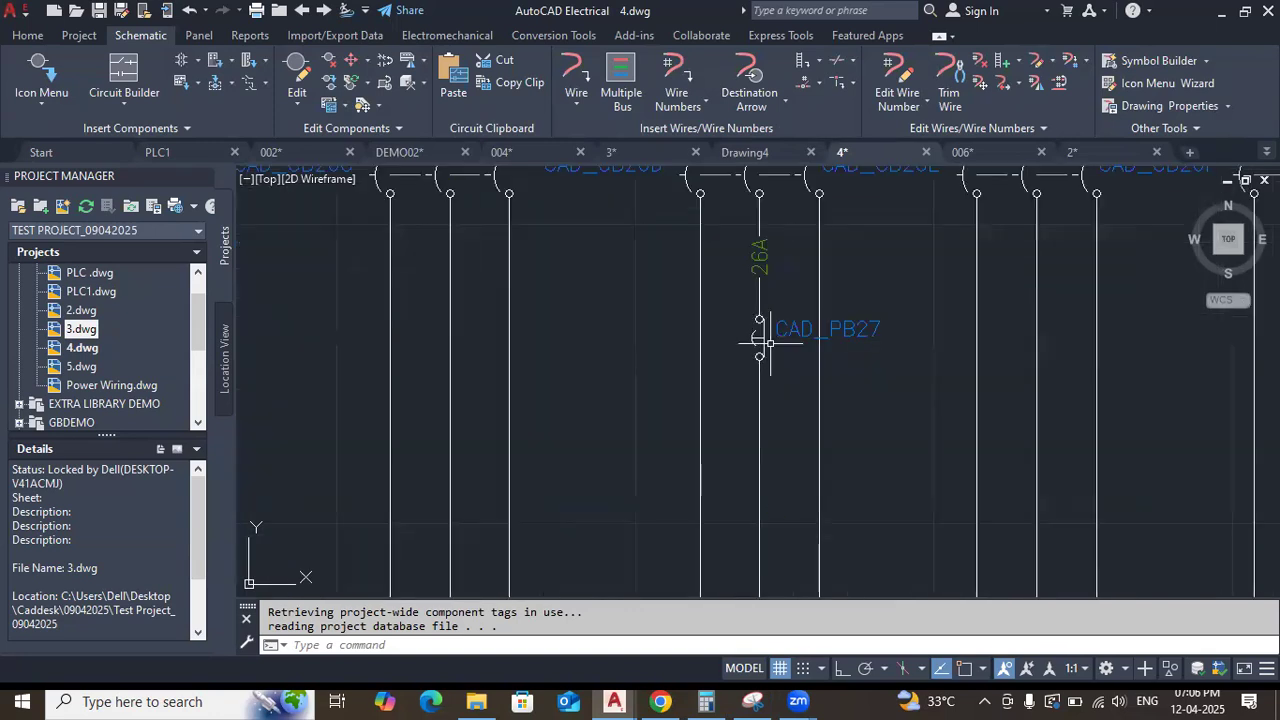
pyautogui.scroll(2, 840, 348)
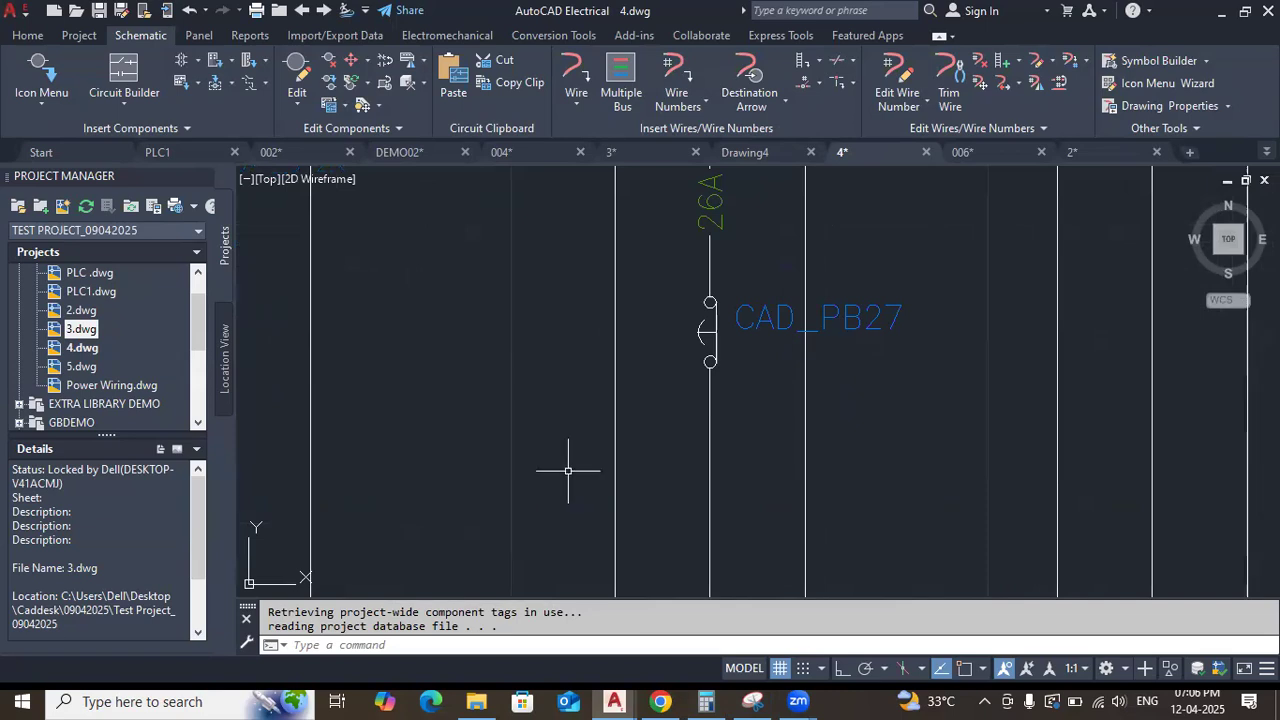
pyautogui.scroll(-3, 570, 467)
pyautogui.scroll(-2, 570, 467)
pyautogui.scroll(-1, 570, 467)
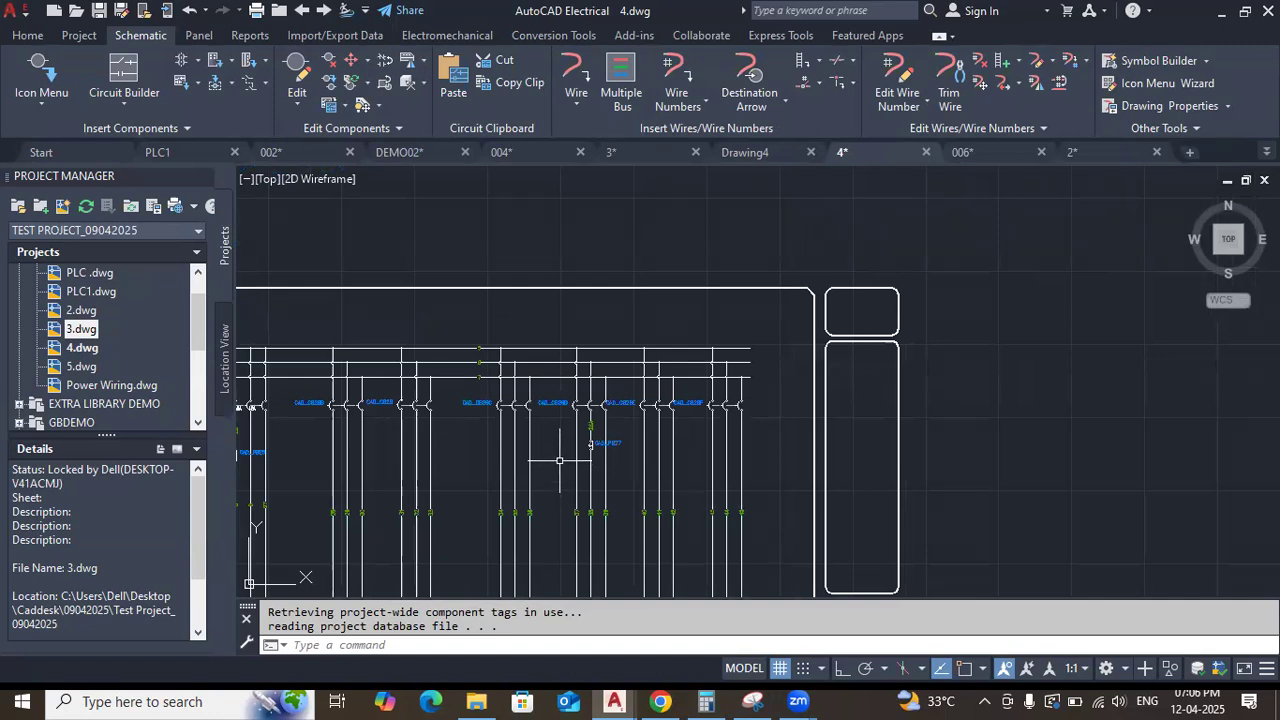
pyautogui.moveTo(559, 460); pyautogui.dragTo(569, 460, button='middle')
pyautogui.moveTo(617, 447); pyautogui.dragTo(675, 428, button='middle')
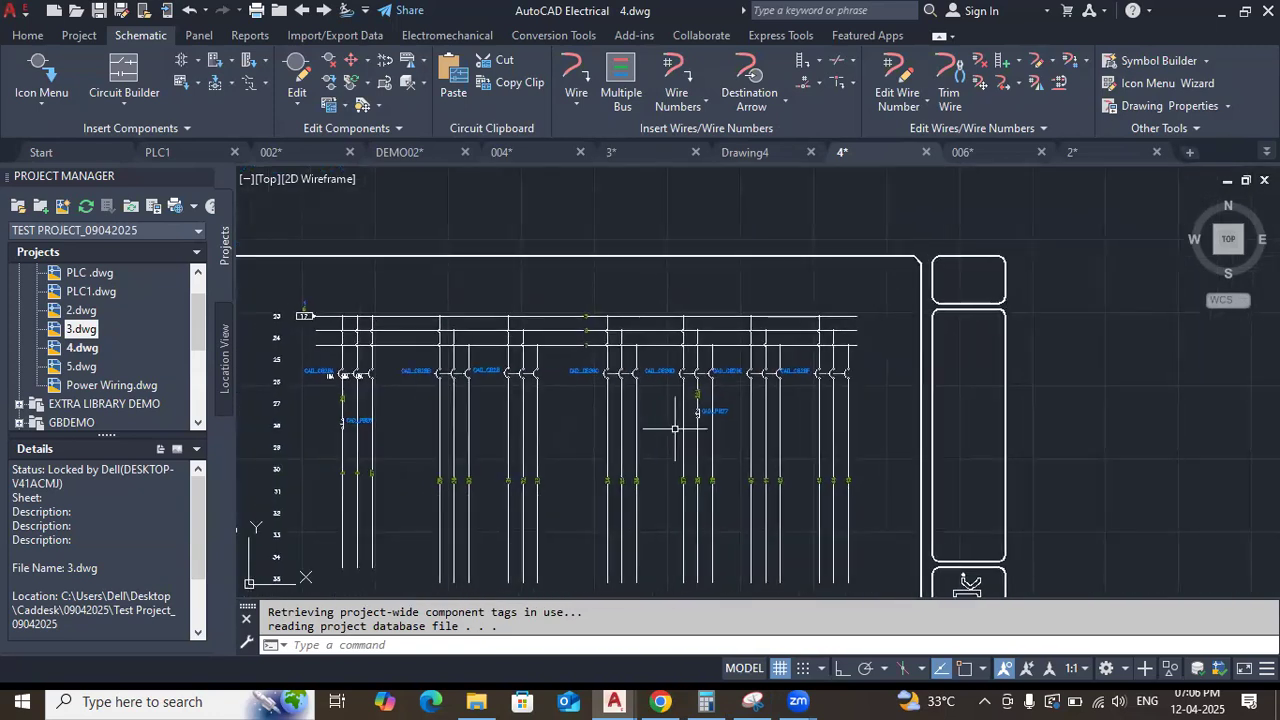